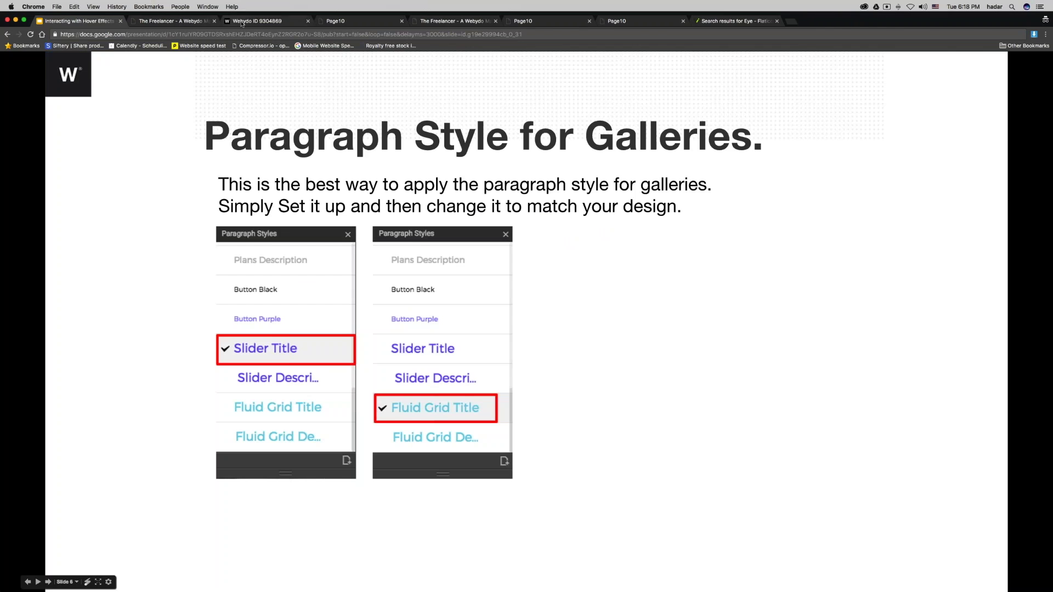
# Close the published Freelancer site tab, switch to the Webydo editor and delete the purple eye image from the page.
pyautogui.click(214, 21)
pyautogui.click(163, 24)
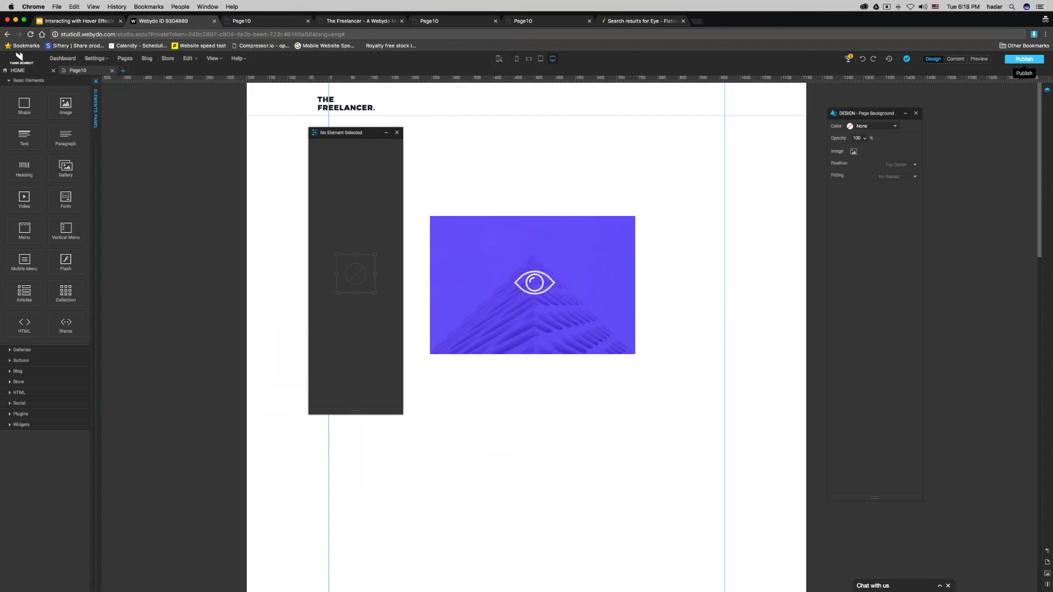
pyautogui.click(538, 341)
pyautogui.press('Delete')
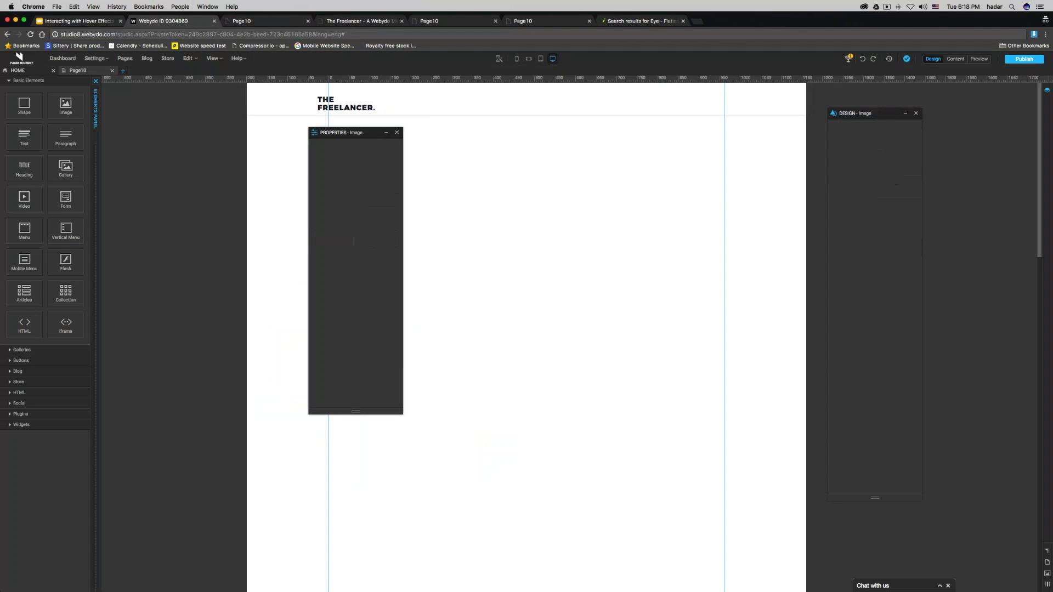
# Show the Paragraph Styles list over the canvas and enlarge it to fit nearly all the styles.
pyautogui.click(1049, 552)
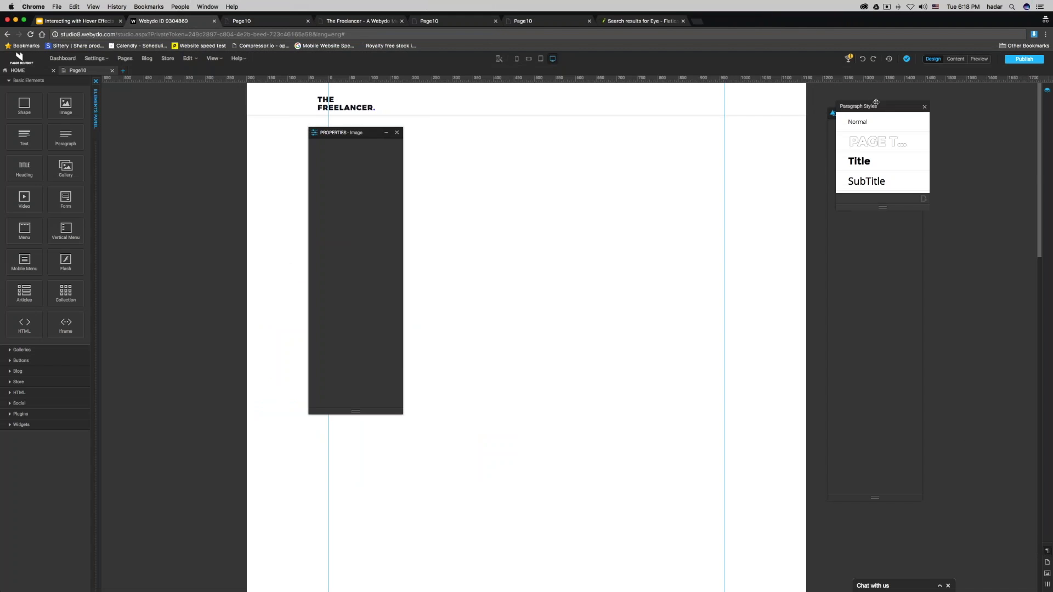
pyautogui.moveTo(876, 102); pyautogui.dragTo(559, 126)
pyautogui.moveTo(564, 229); pyautogui.dragTo(564, 518)
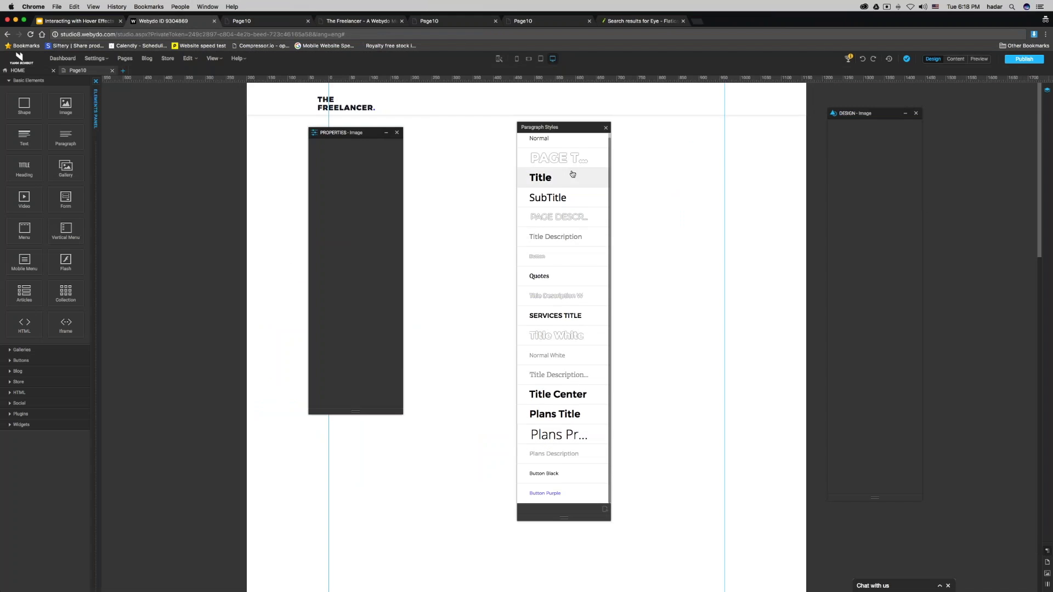
pyautogui.scroll(1, 565, 159)
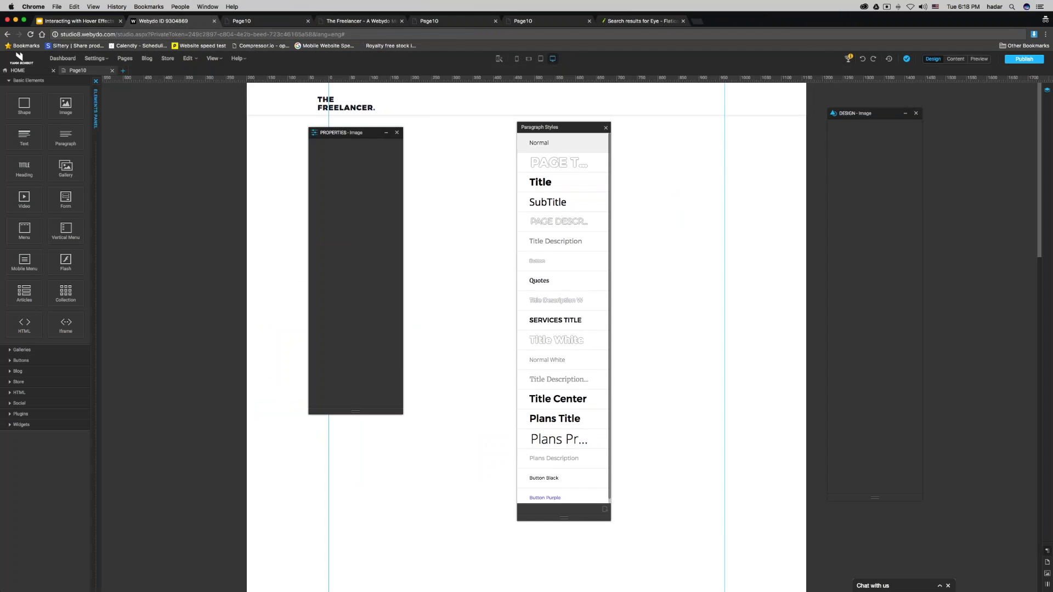
# Duplicate the Title paragraph style and name the copy Slider Title.
pyautogui.click(562, 183)
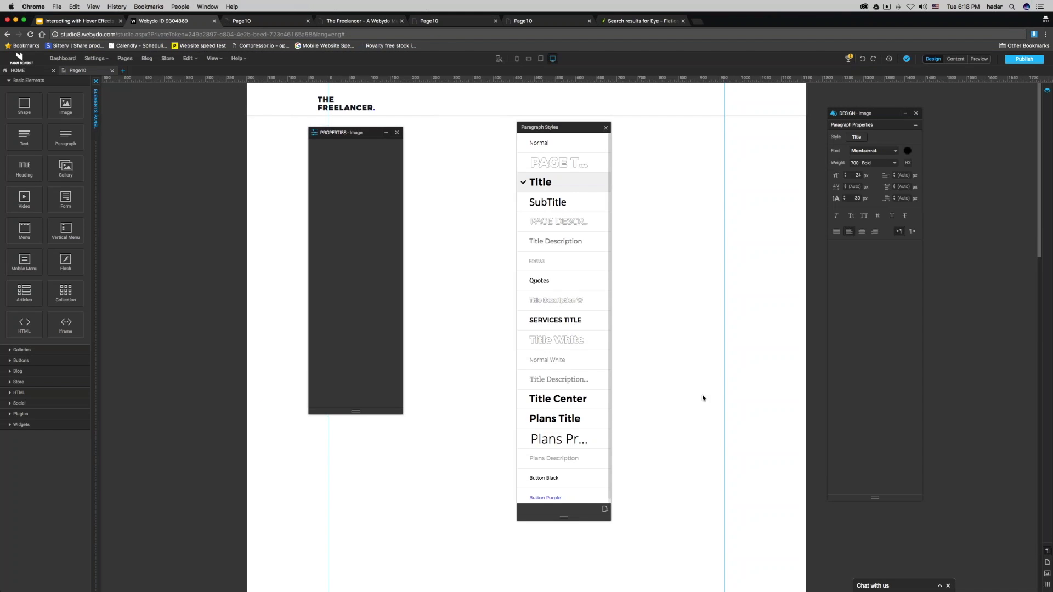
pyautogui.click(606, 510)
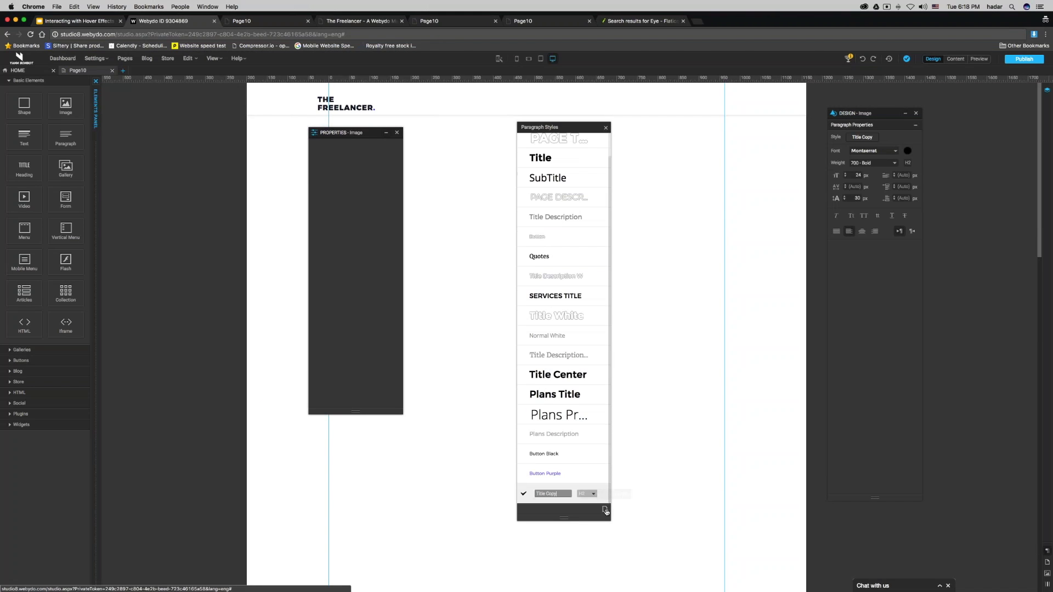
pyautogui.doubleClick(545, 494)
pyautogui.press('BackSpace')
pyautogui.press('BackSpace')
pyautogui.press('BackSpace')
pyautogui.press('BackSpace')
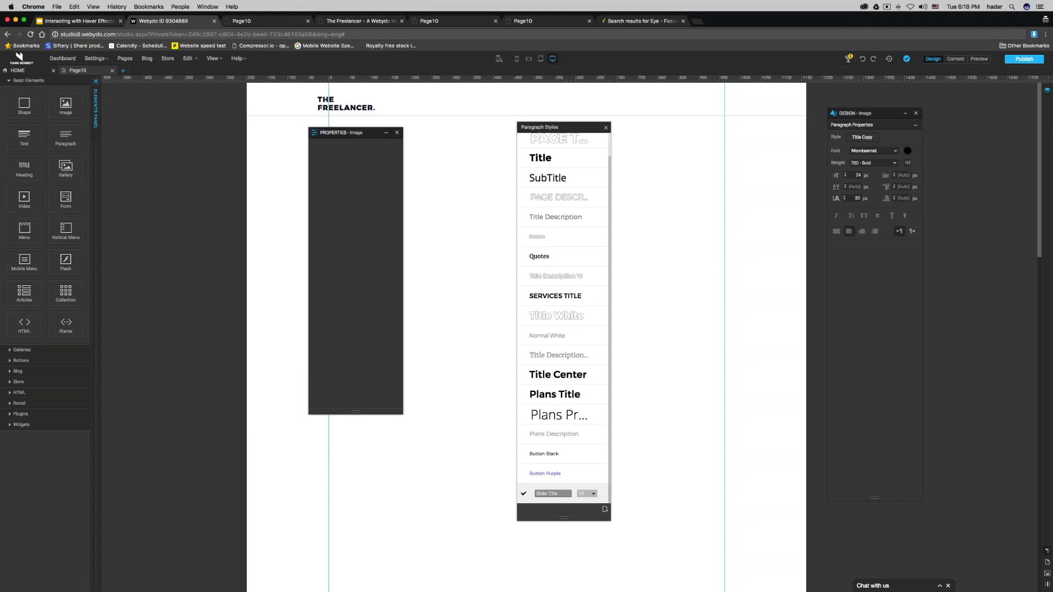
pyautogui.click(524, 494)
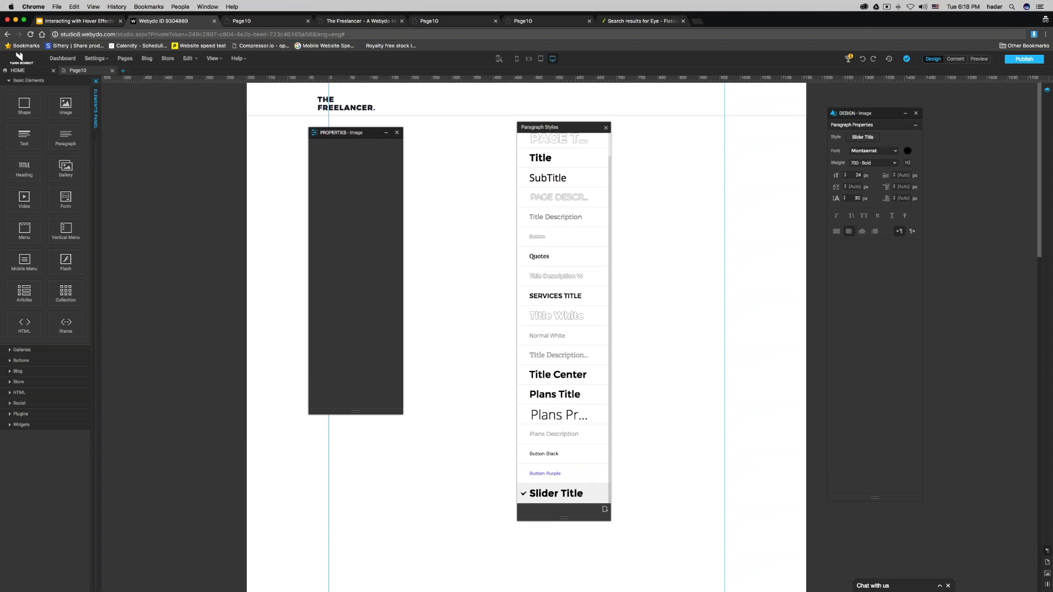
# Set the Slider Title style's text colour to white (FFFFFF) and its alignment to centre.
pyautogui.click(909, 151)
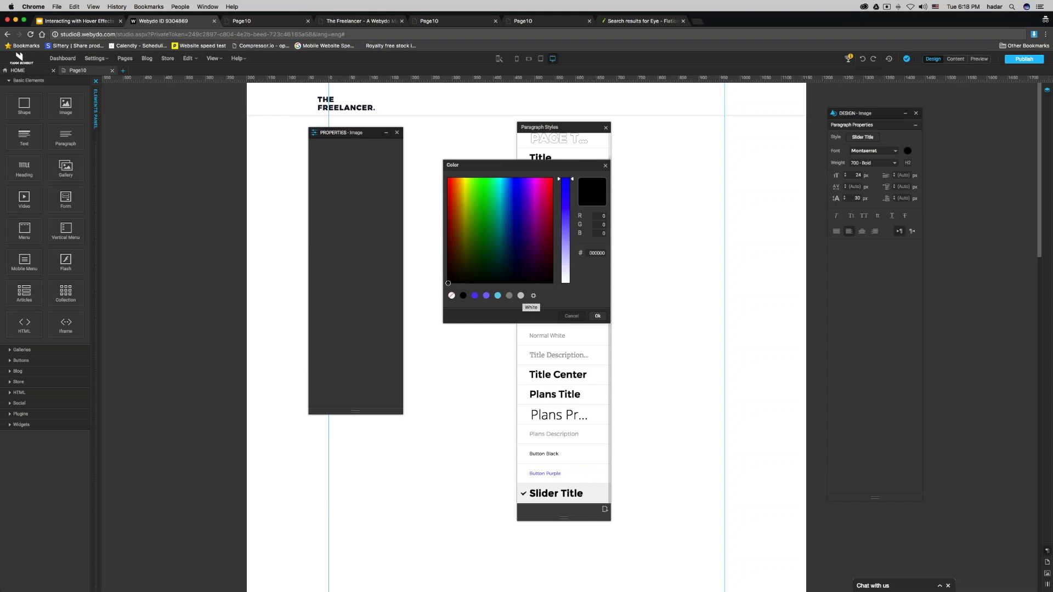
pyautogui.click(521, 297)
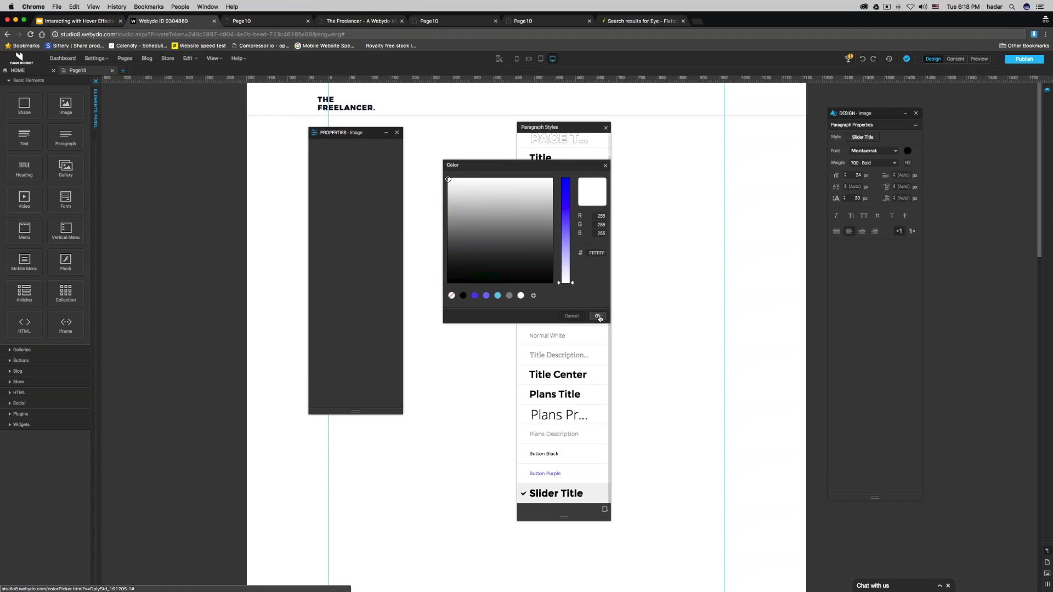
pyautogui.click(598, 317)
pyautogui.click(862, 231)
pyautogui.doubleClick(858, 175)
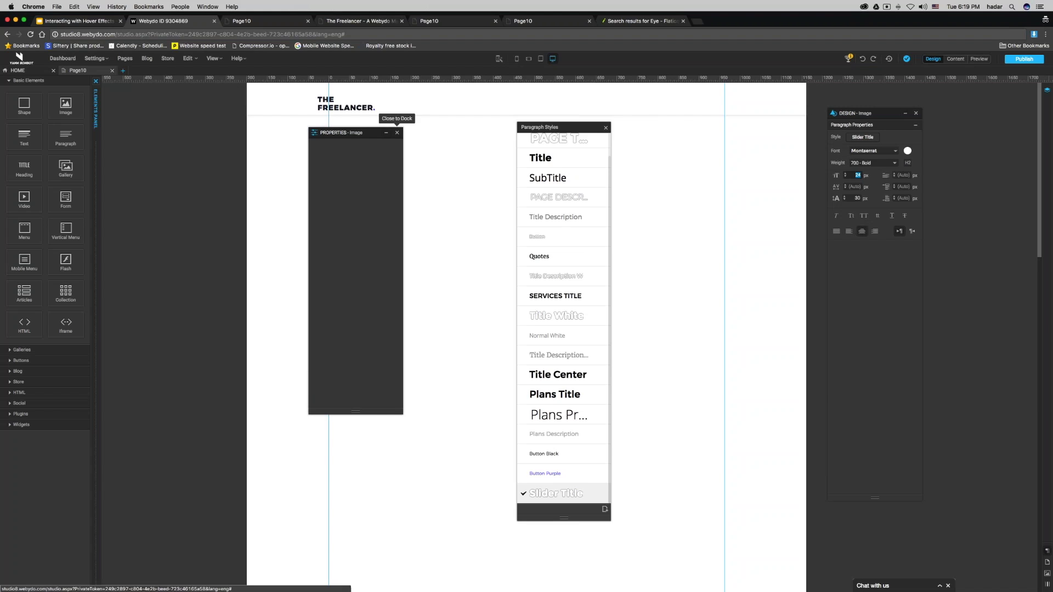
# Clear the canvas by docking the Properties panel and moving the Design and Paragraph Styles panels off the page.
pyautogui.click(398, 132)
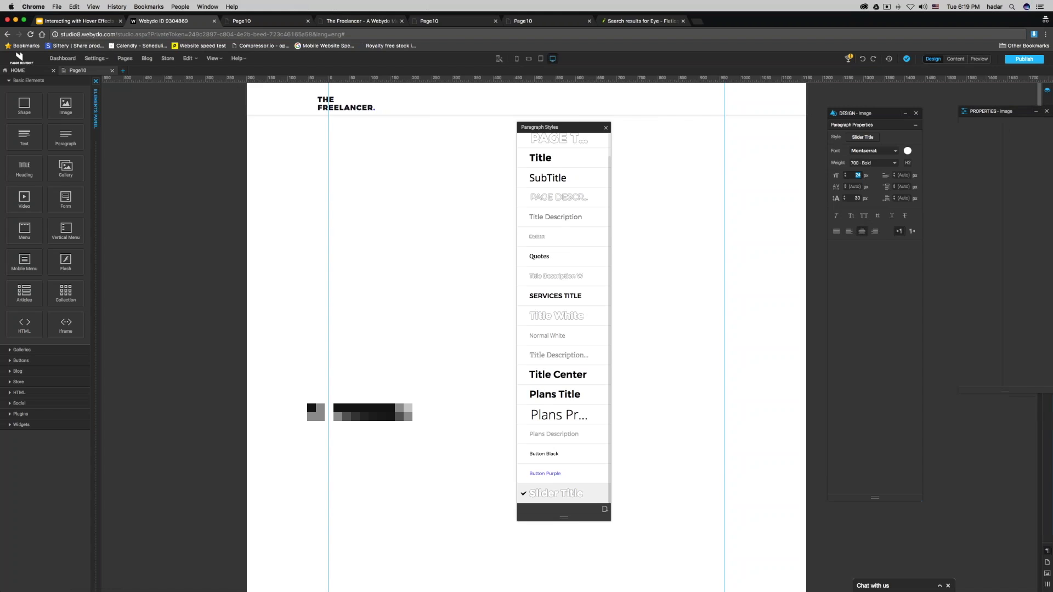
pyautogui.moveTo(872, 113); pyautogui.dragTo(926, 111)
pyautogui.moveTo(559, 126); pyautogui.dragTo(878, 131)
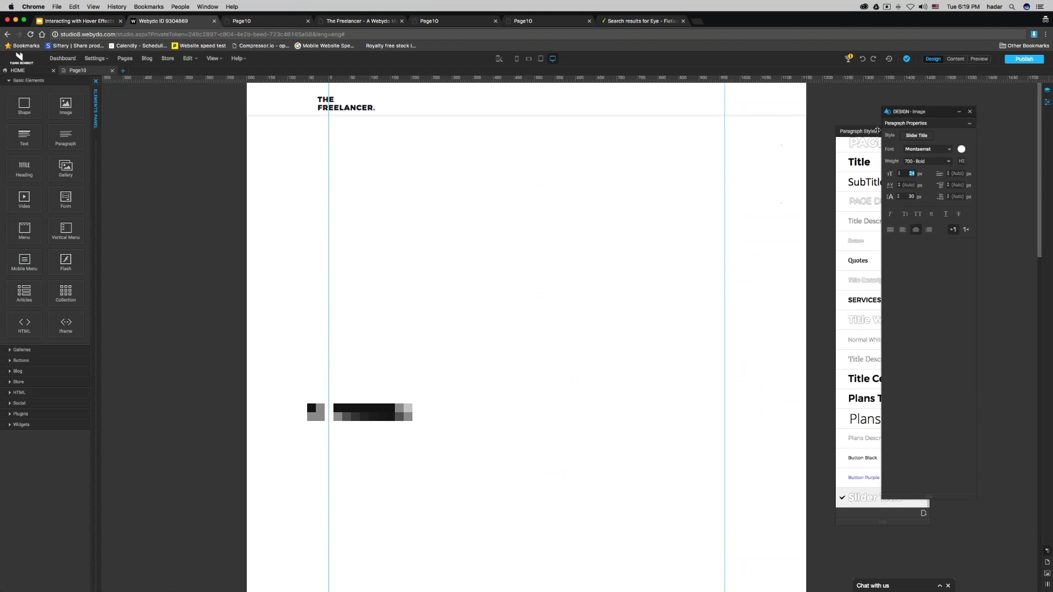
# Place a Full Width gallery below the page header and set its height to 800 px.
pyautogui.click(14, 351)
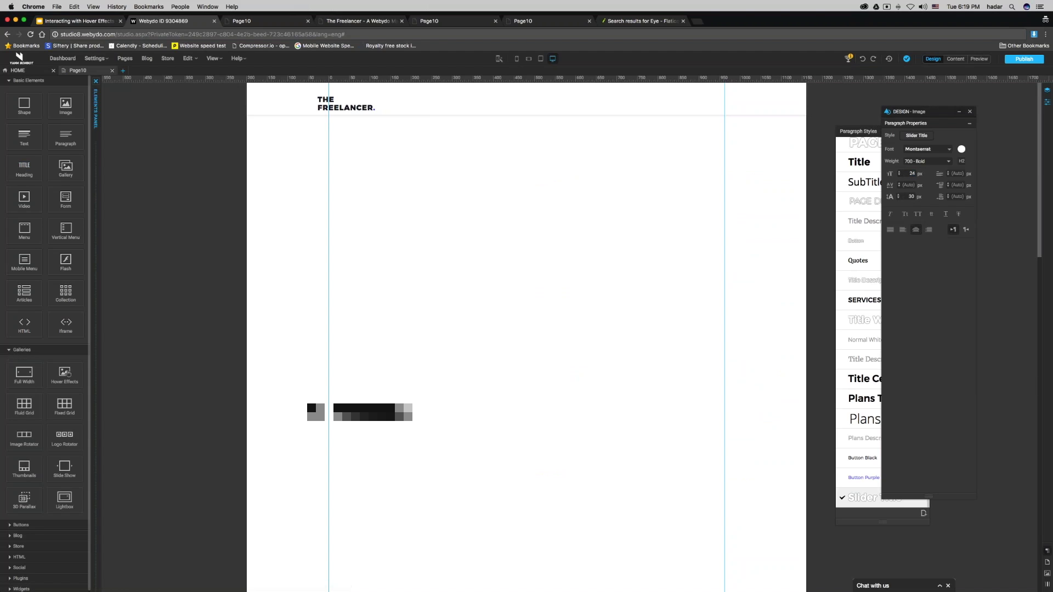
pyautogui.click(10, 81)
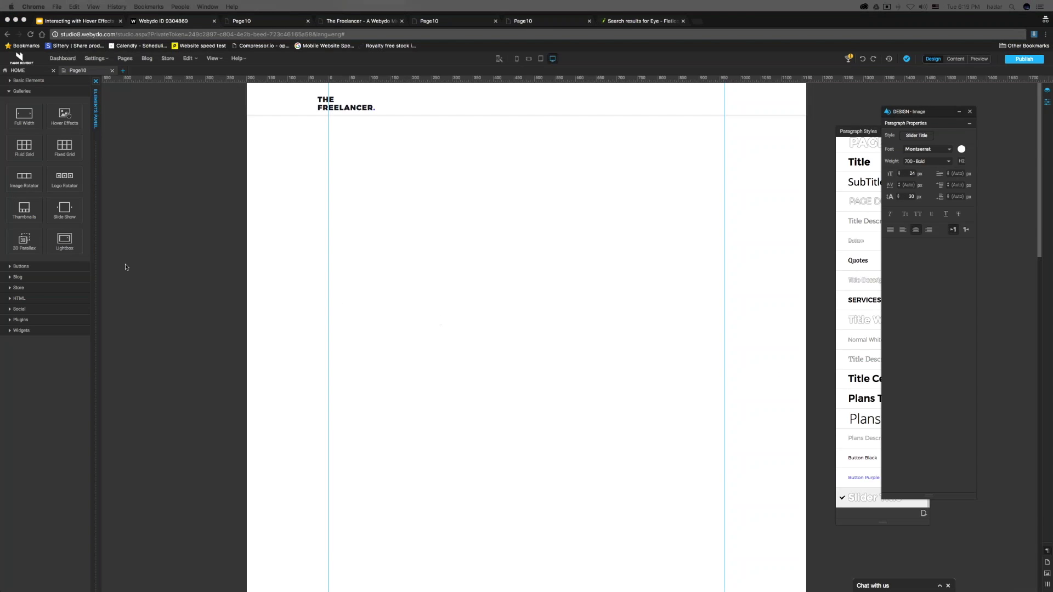
pyautogui.moveTo(25, 130); pyautogui.dragTo(374, 177)
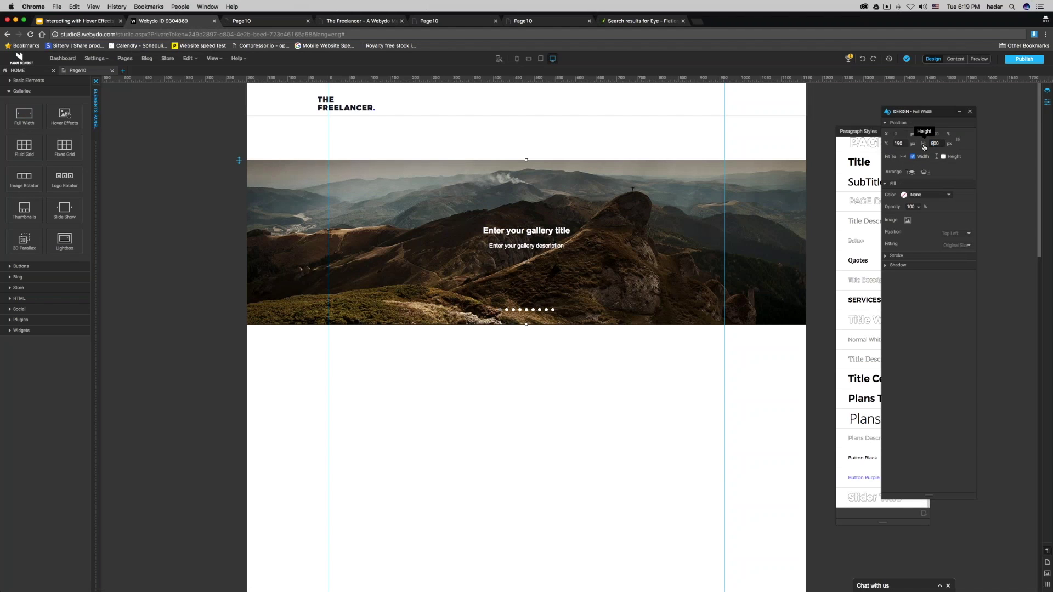
pyautogui.write('8000')
pyautogui.press('Return')
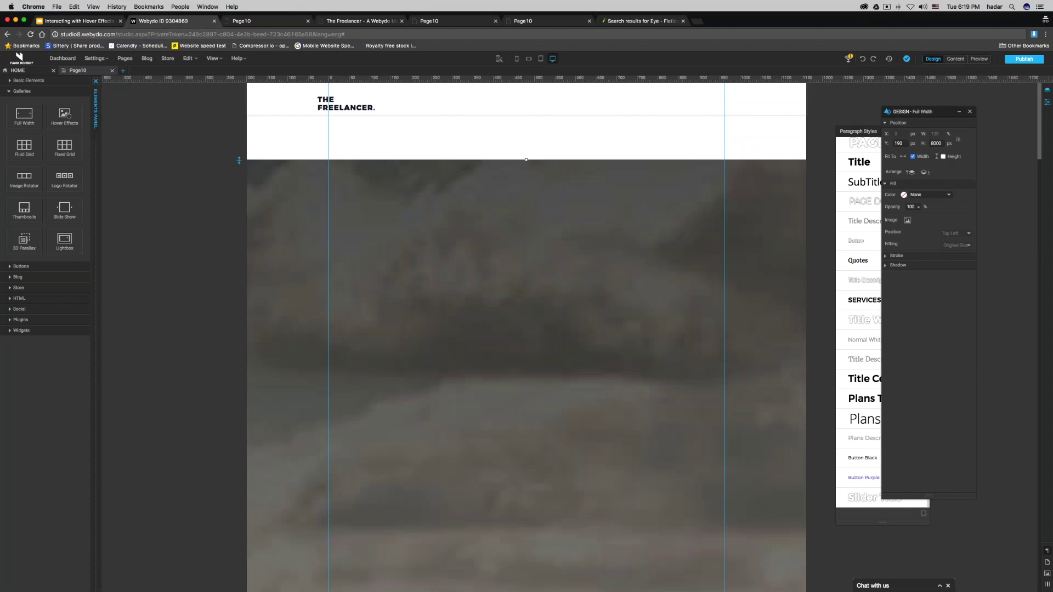
pyautogui.press('BackSpace')
pyautogui.press('Return')
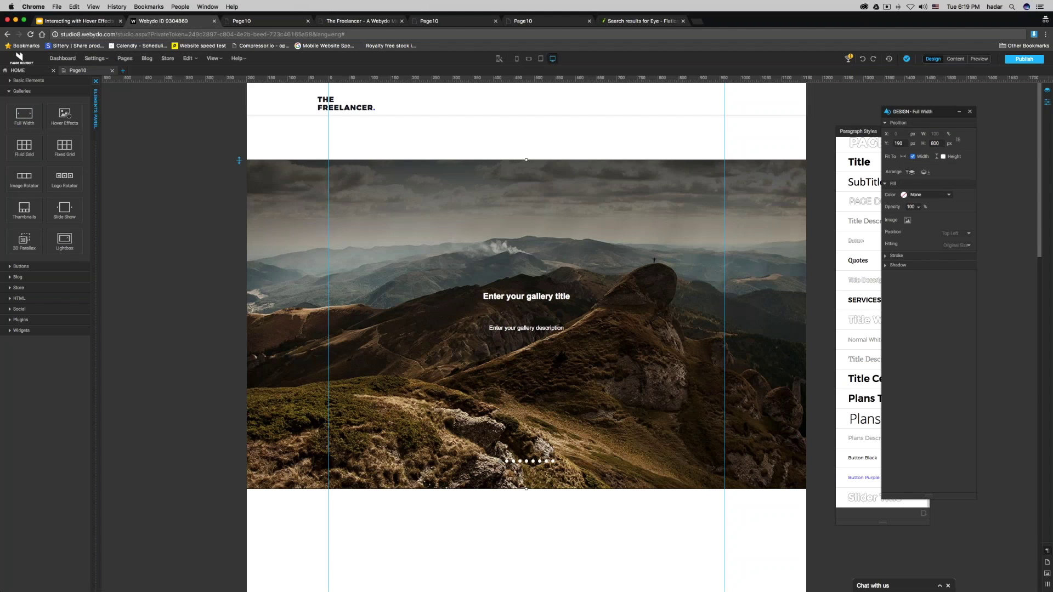
# Open the Full Width gallery's image management and delete all of its sample images.
pyautogui.doubleClick(595, 256)
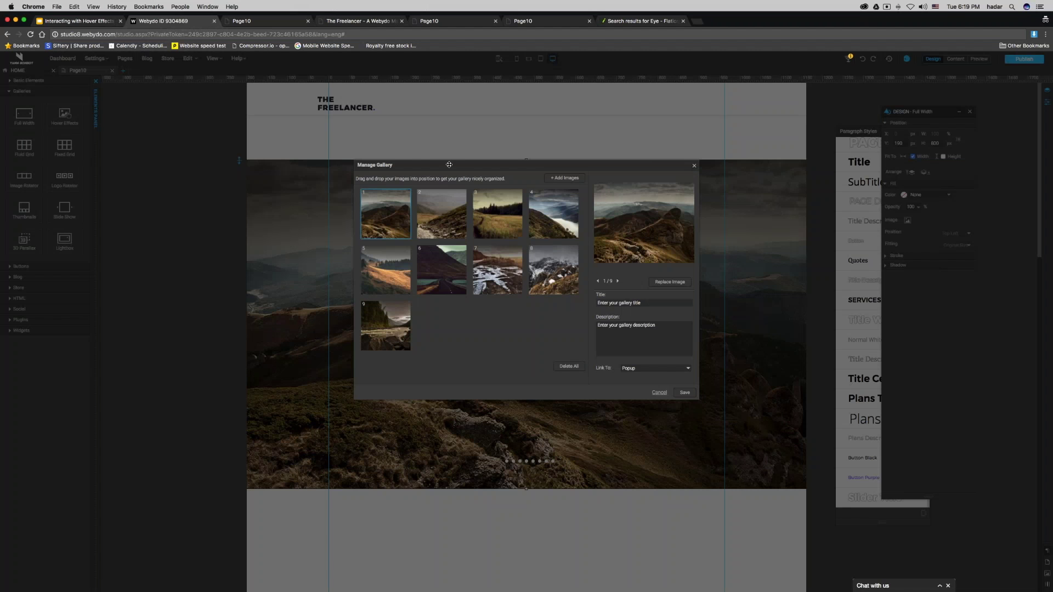
pyautogui.click(570, 367)
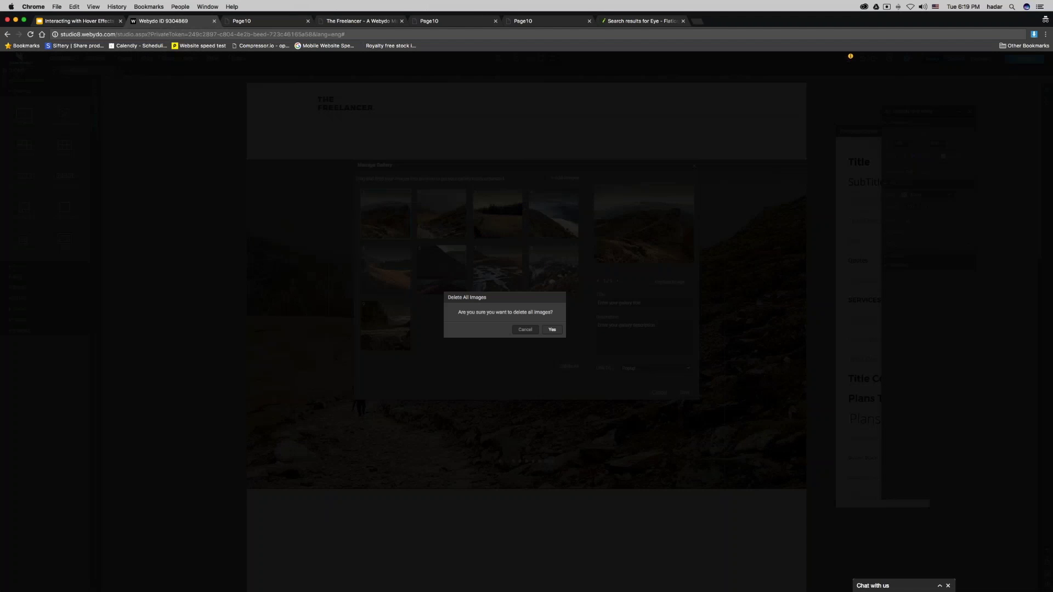
pyautogui.click(552, 331)
# Add 1. header-image.jpg and 2. demo-banner.jpg to the gallery from Documents > Web Projects > The Freelancer > img.
pyautogui.click(574, 179)
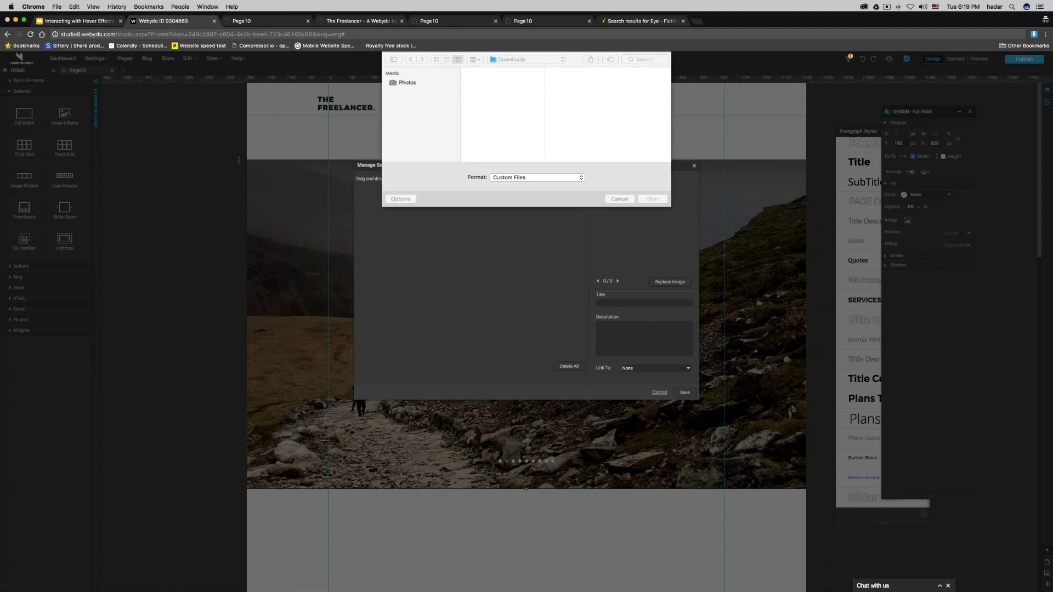
pyautogui.click(411, 94)
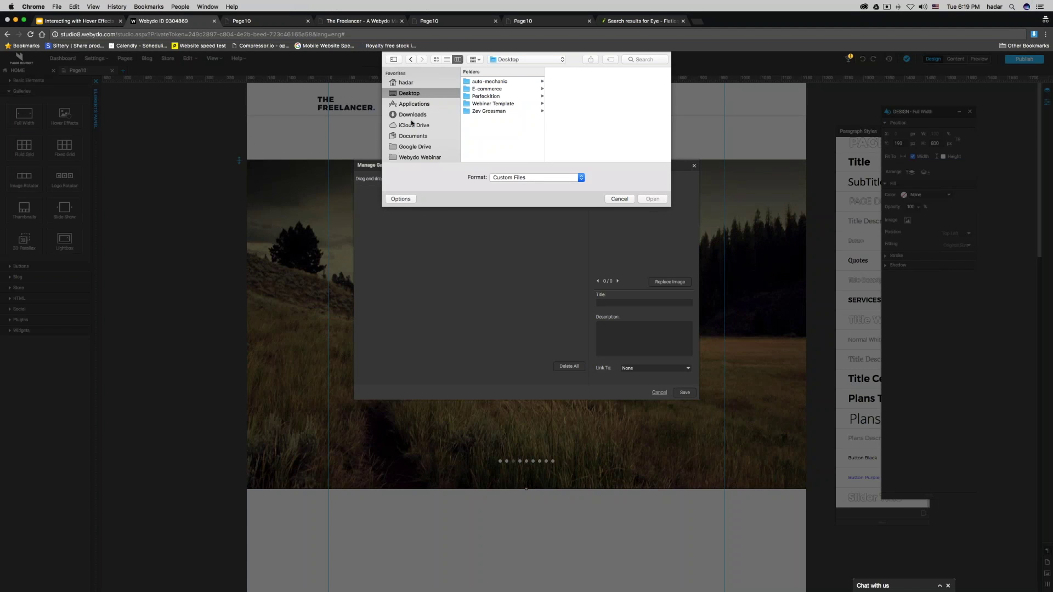
pyautogui.click(414, 137)
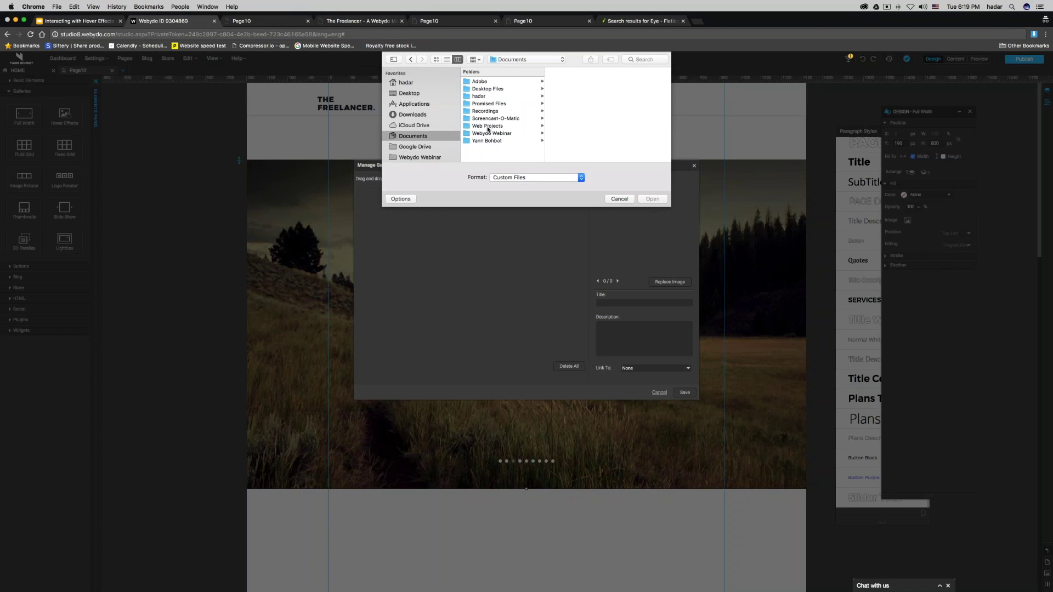
pyautogui.click(487, 127)
pyautogui.click(570, 89)
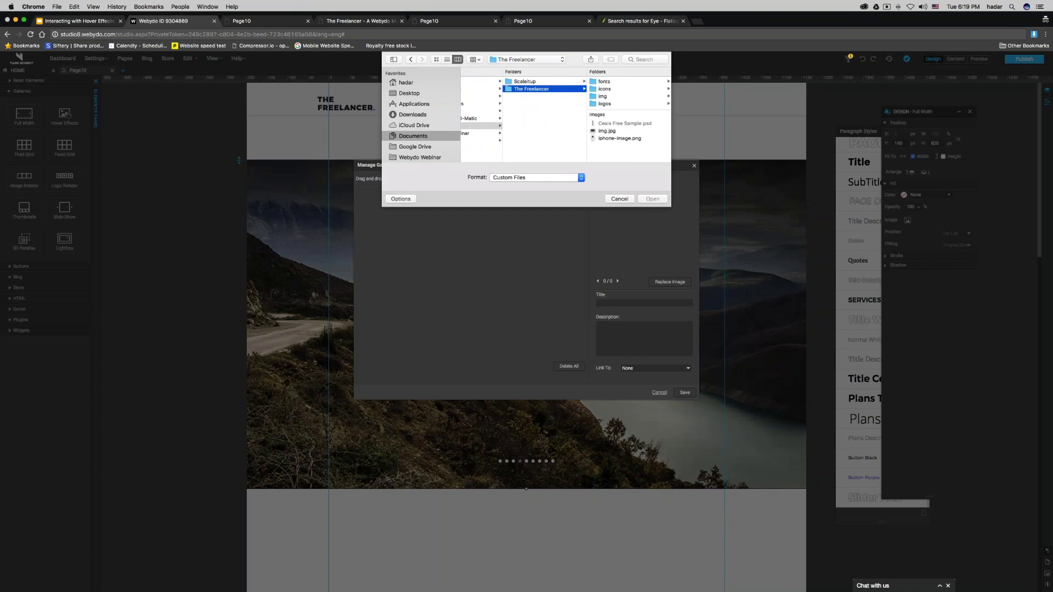
pyautogui.click(611, 96)
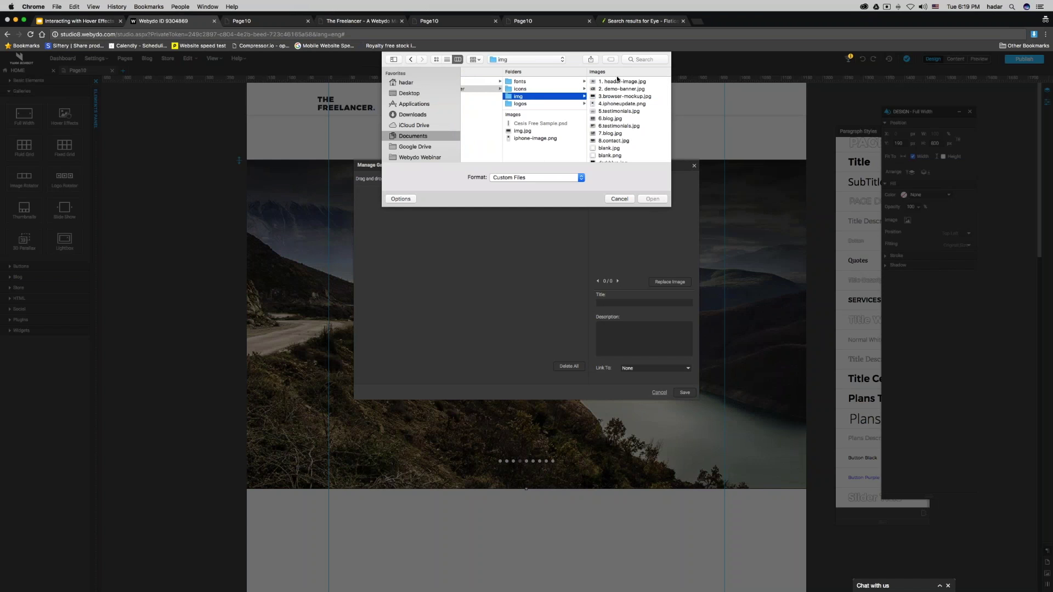
pyautogui.click(621, 82)
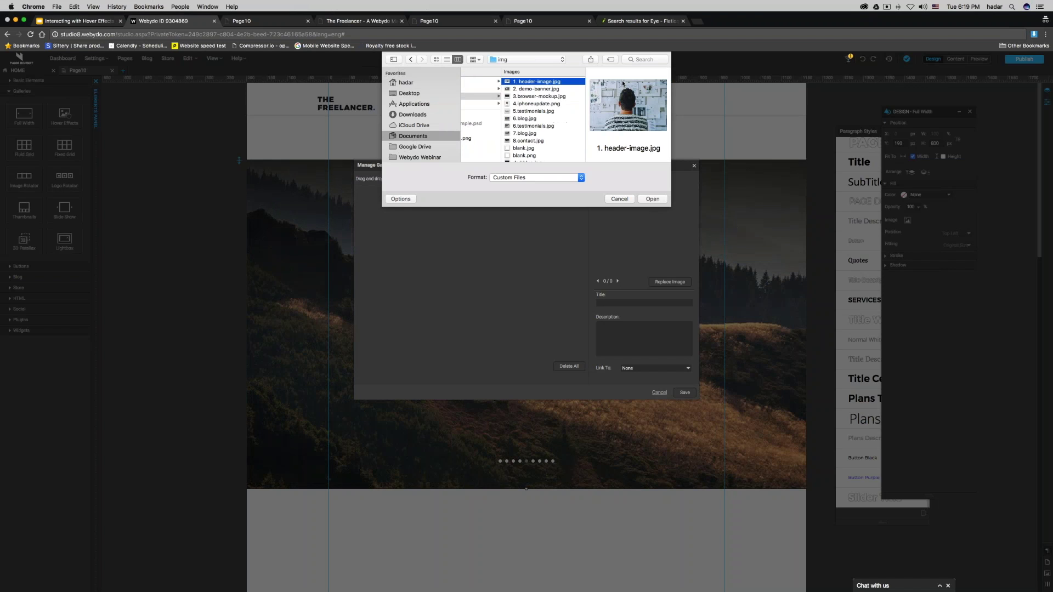
pyautogui.hotkey('shift', 'Down')
pyautogui.click(652, 199)
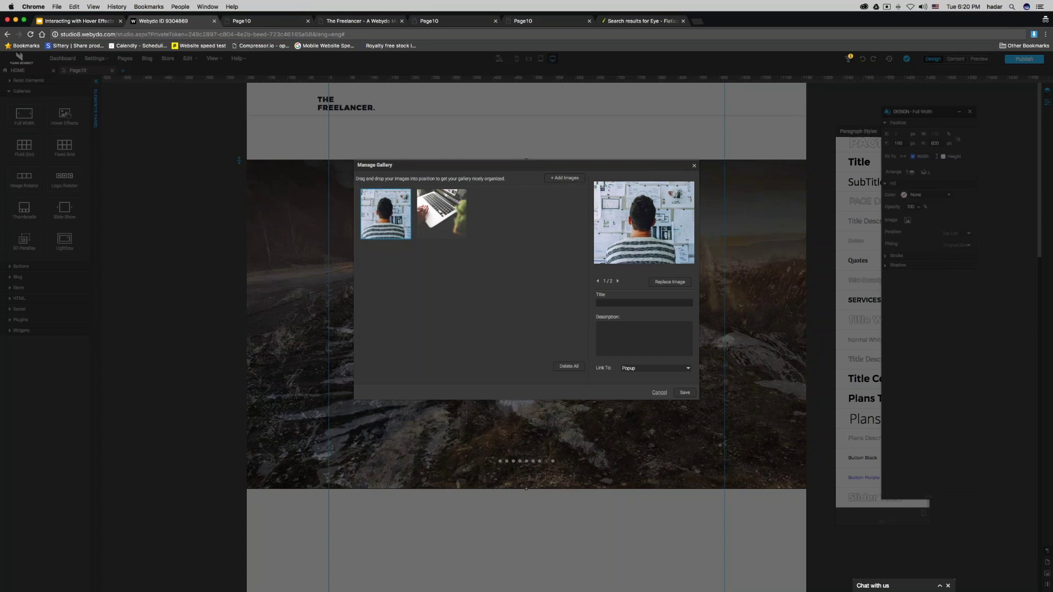
# Give the first gallery image the title "This is your title".
pyautogui.write('This')
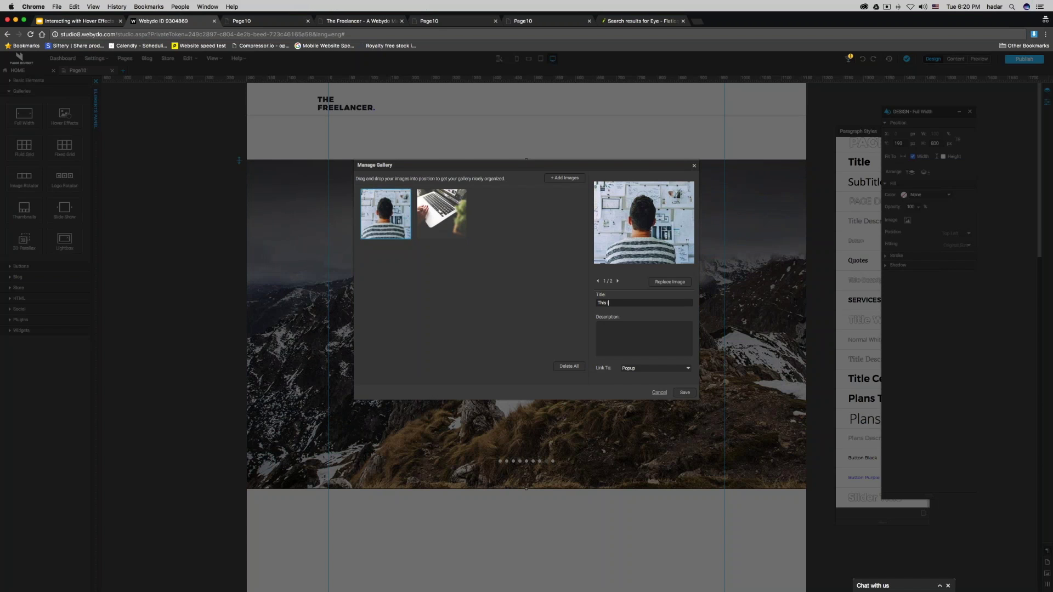
pyautogui.write(' is your title')
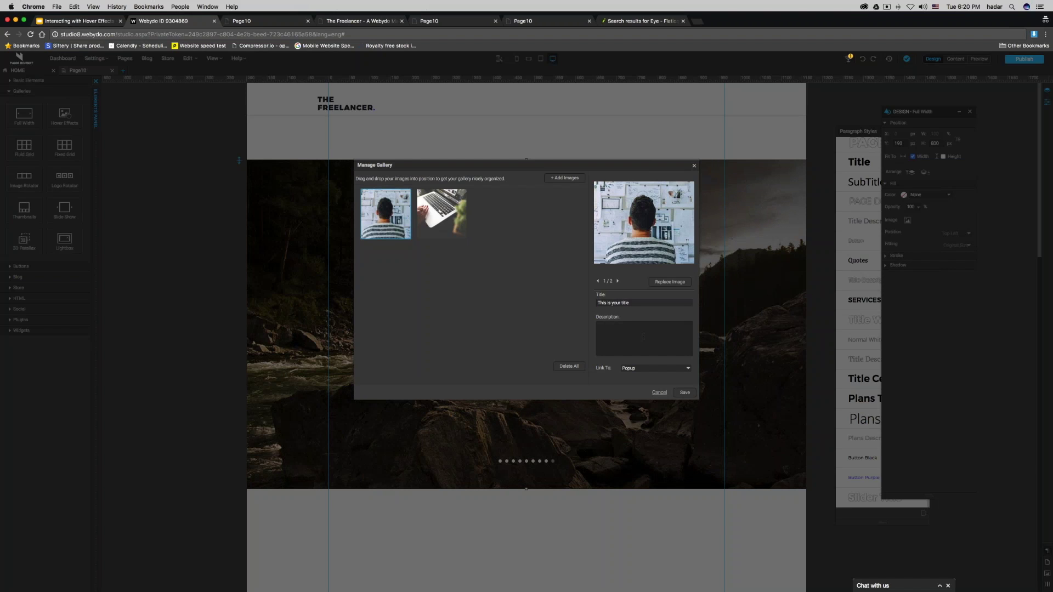
pyautogui.press('super+6')
pyautogui.press('super+l')
pyautogui.write('lorem ip')
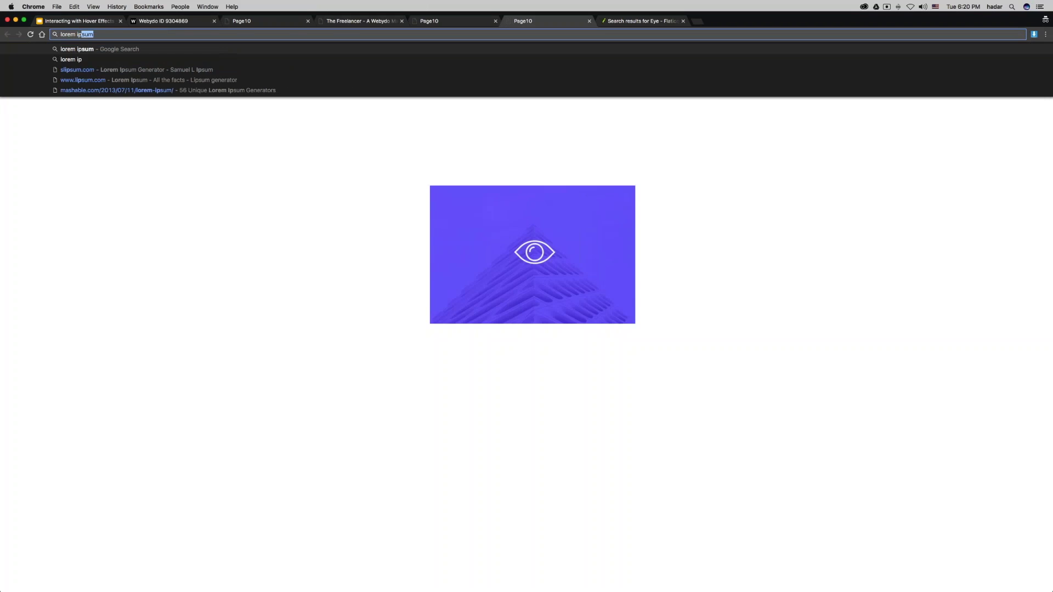
pyautogui.press('Return')
pyautogui.click(137, 128)
# Place the Lorem Ipsum tab beside the editor tab and close the three leftover site preview tabs.
pyautogui.moveTo(543, 20); pyautogui.dragTo(258, 22)
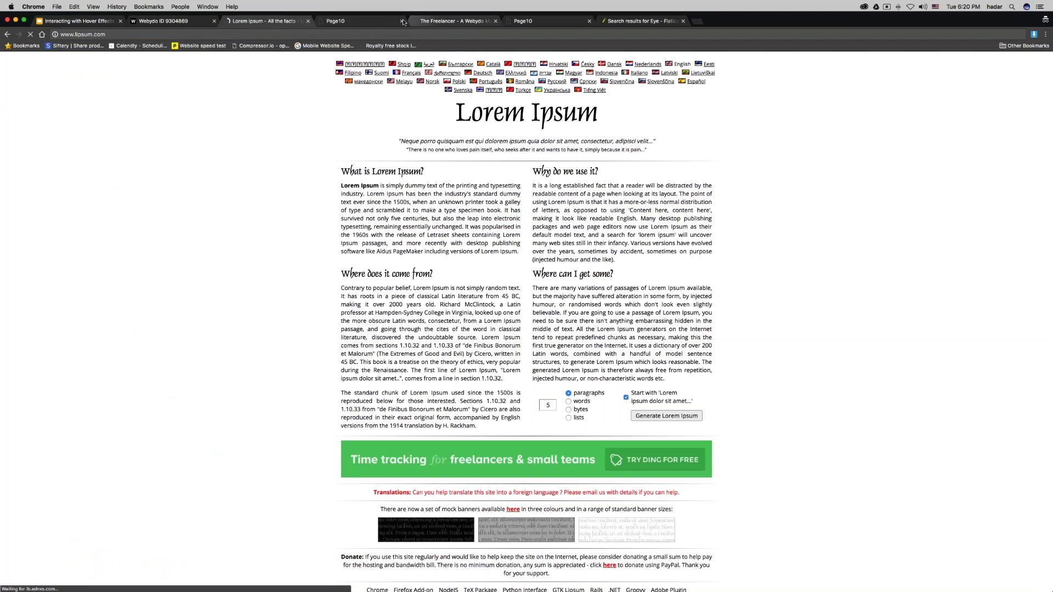
pyautogui.click(402, 22)
pyautogui.click(402, 22)
pyautogui.click(402, 22)
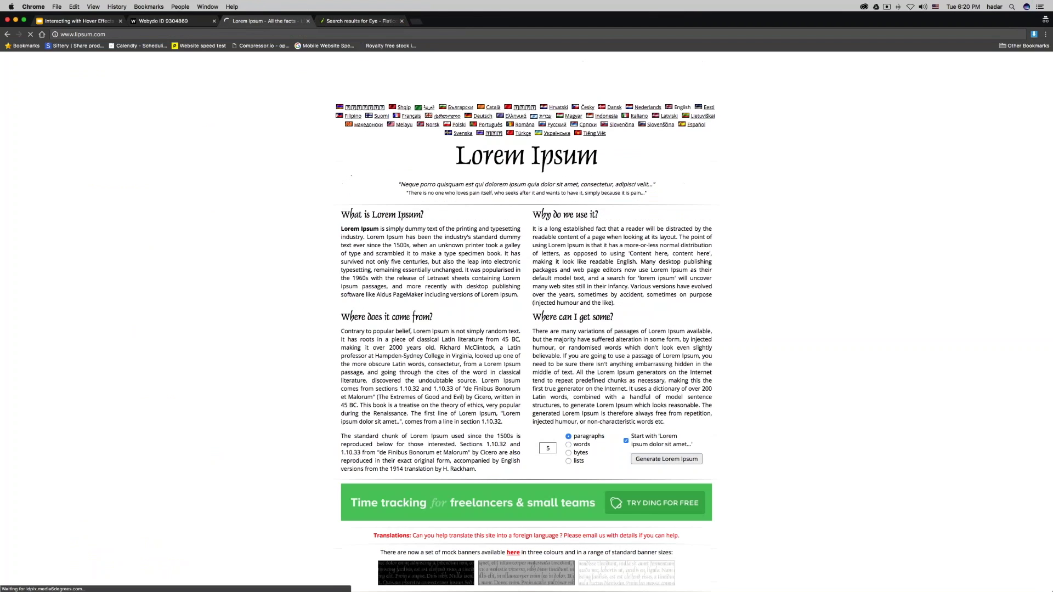
# Copy the "What is Lorem Ipsum?" text from its beginning through "ever since the 1500s" and return to the Webydo editor.
pyautogui.moveTo(343, 228); pyautogui.dragTo(408, 244)
pyautogui.click(399, 240)
pyautogui.press('super+c')
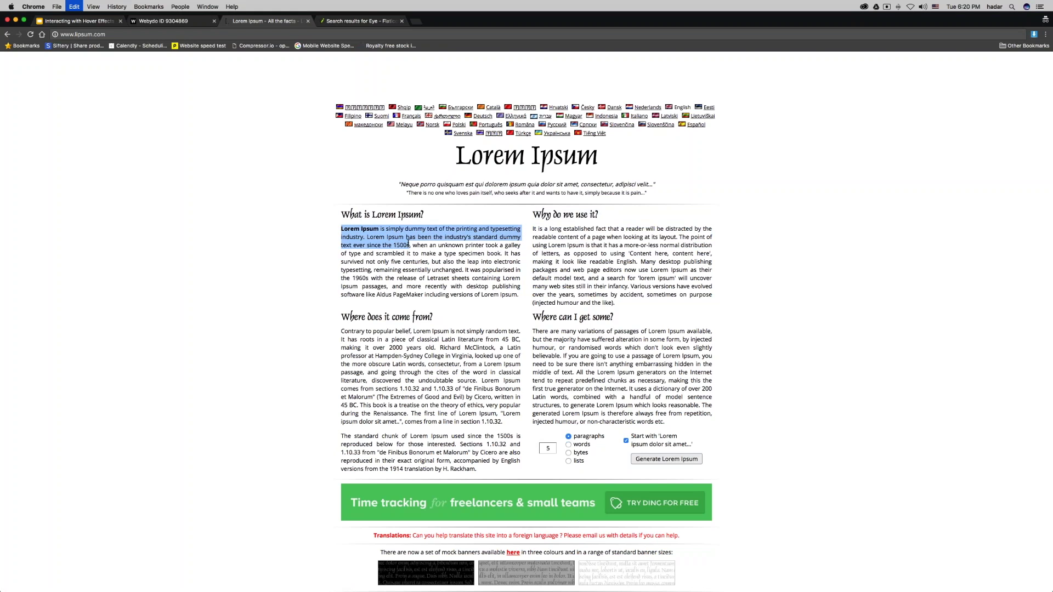
pyautogui.click(164, 21)
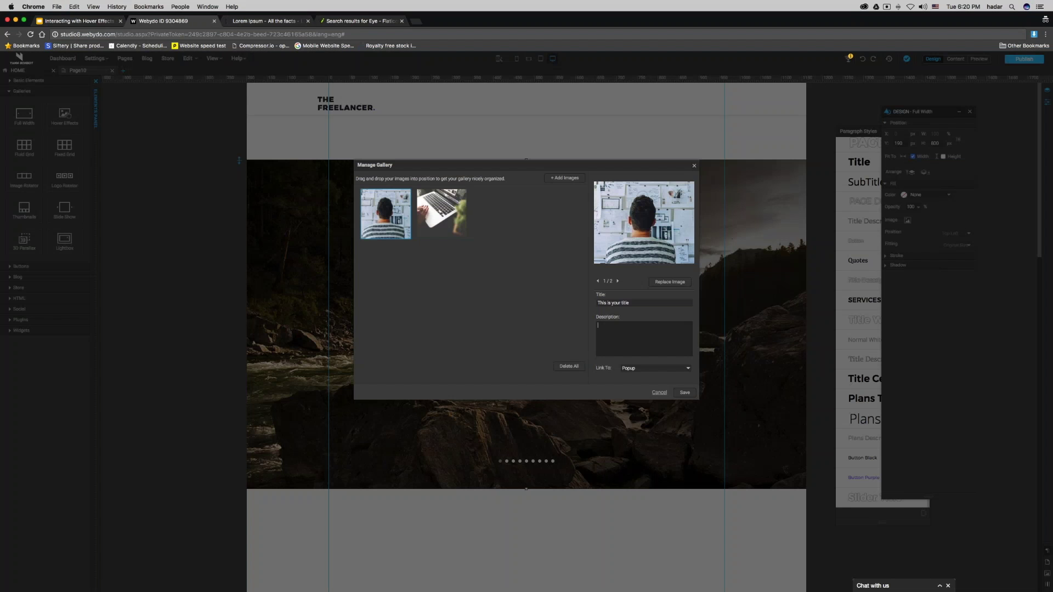
# Paste the copied Lorem Ipsum text as both gallery images' descriptions, title the second image "This is your title", and save the gallery.
pyautogui.click(622, 342)
pyautogui.press('super+v')
pyautogui.click(442, 214)
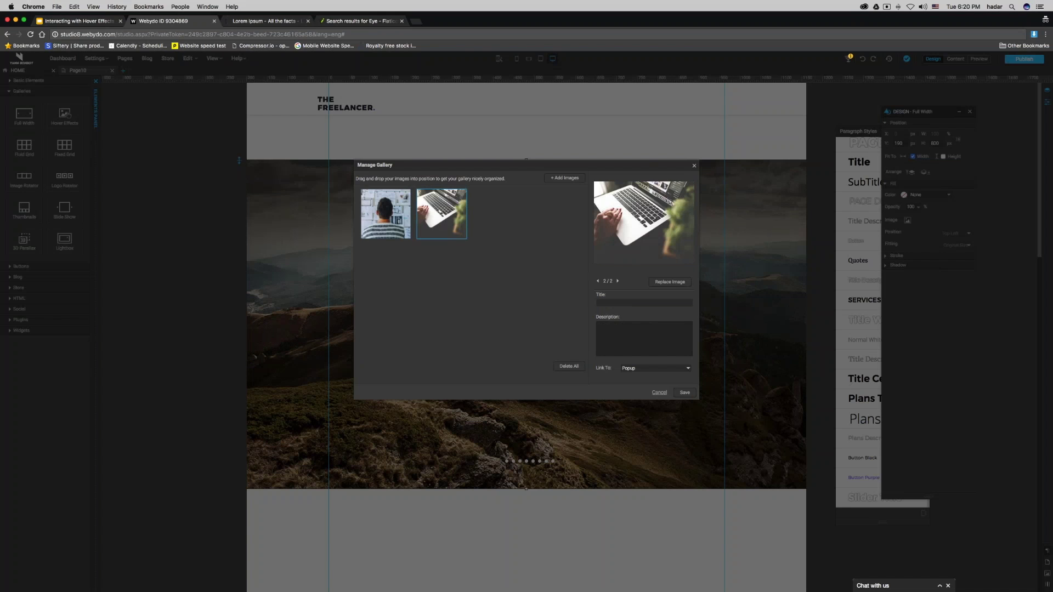
pyautogui.write('This is your title')
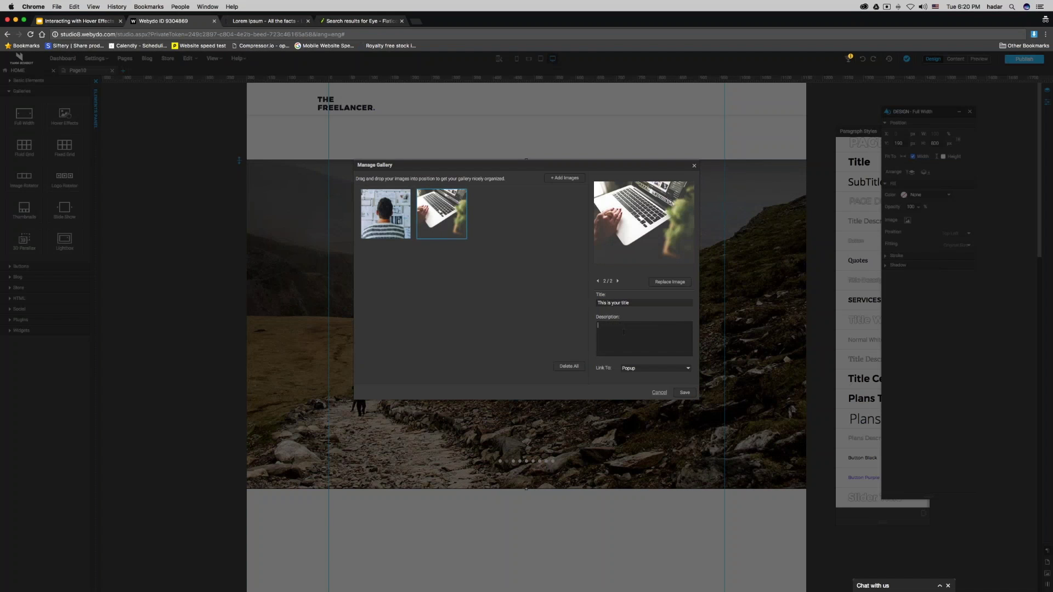
pyautogui.press('super+v')
pyautogui.click(686, 392)
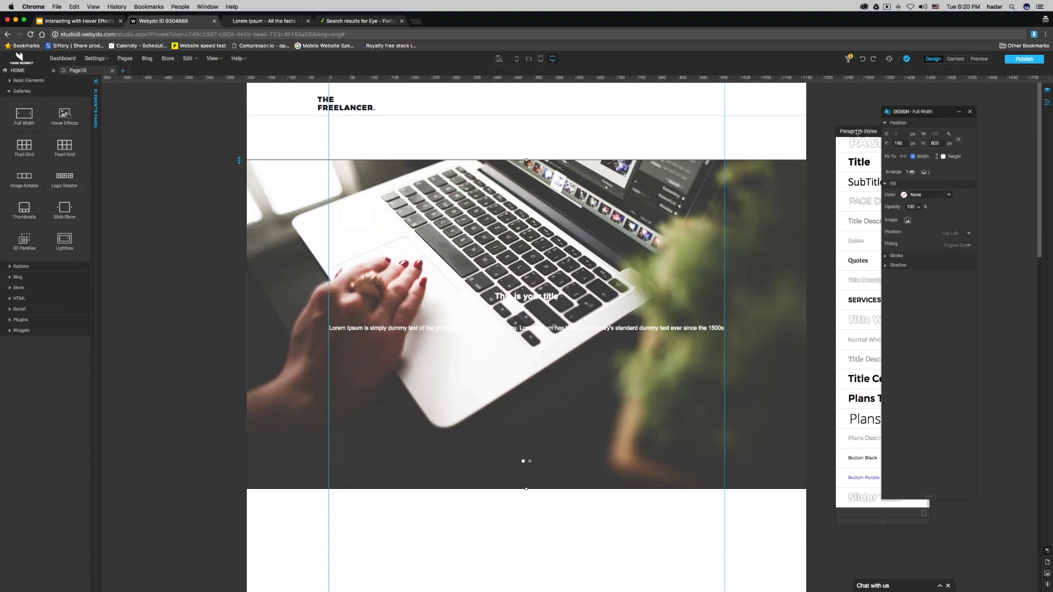
# Show the gallery's properties with the Paragraph Styles window placed beside the page, and set the title style to Slider Title.
pyautogui.moveTo(854, 136); pyautogui.dragTo(775, 126)
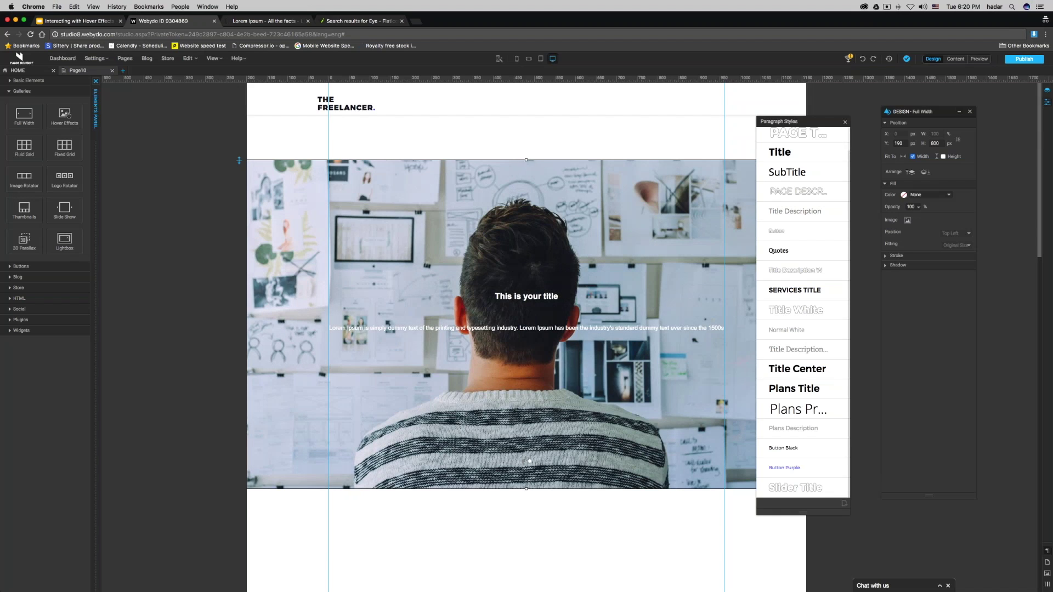
pyautogui.click(1047, 103)
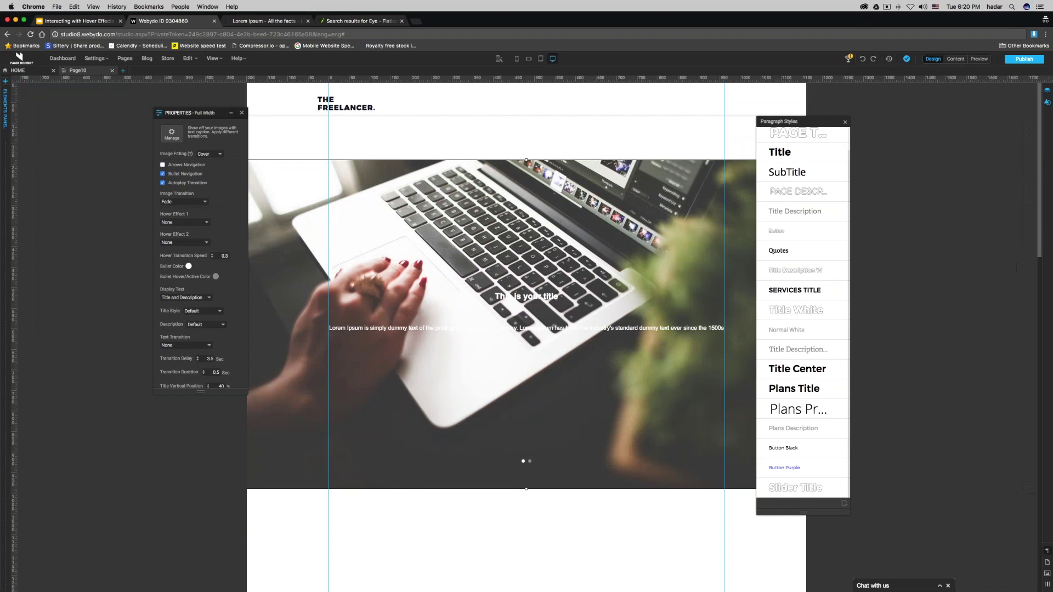
pyautogui.moveTo(796, 122); pyautogui.dragTo(846, 109)
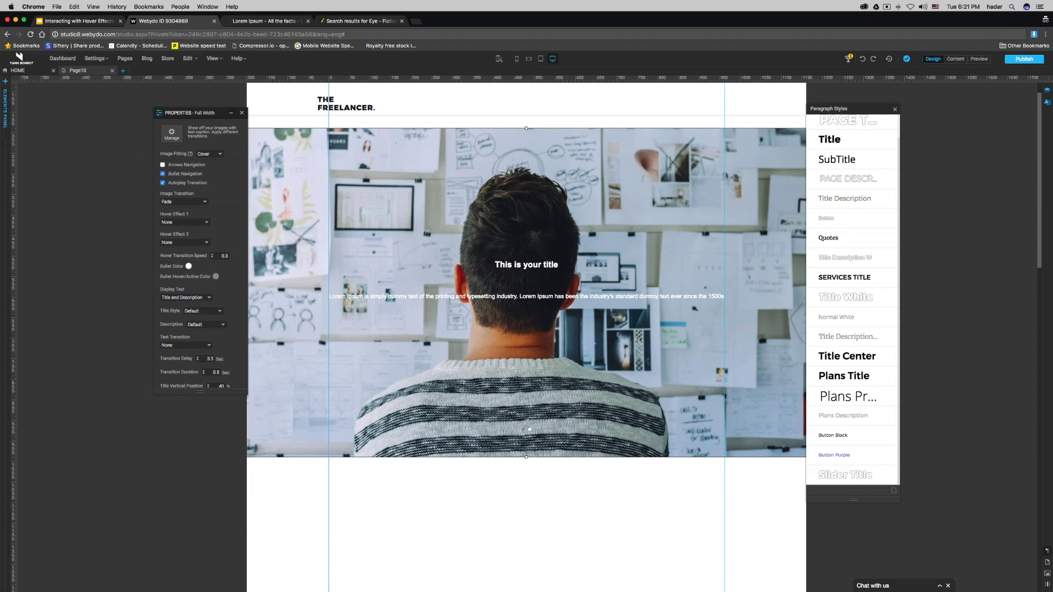
pyautogui.click(191, 299)
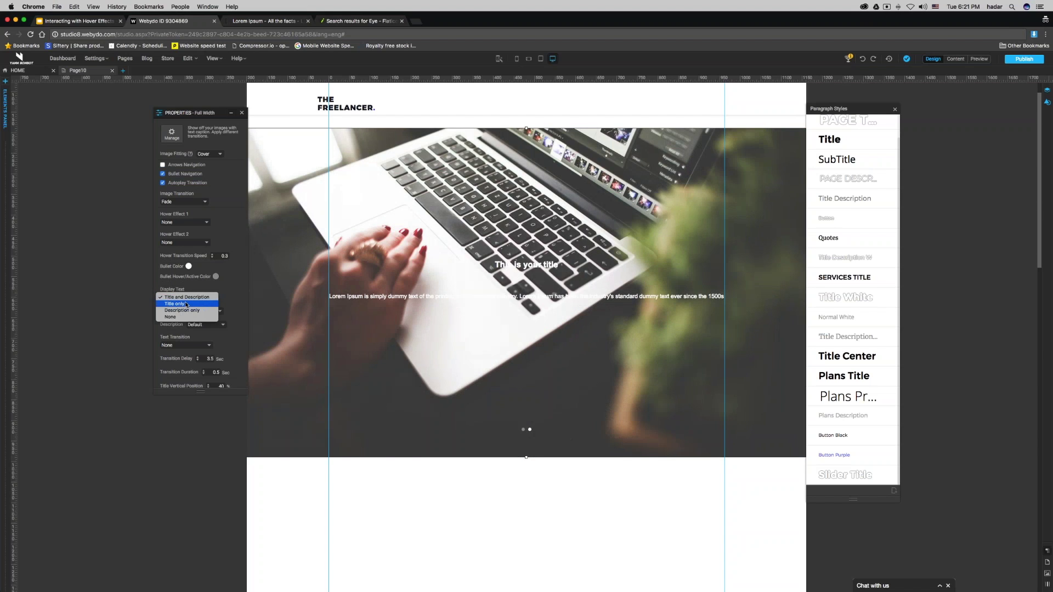
pyautogui.press('Escape')
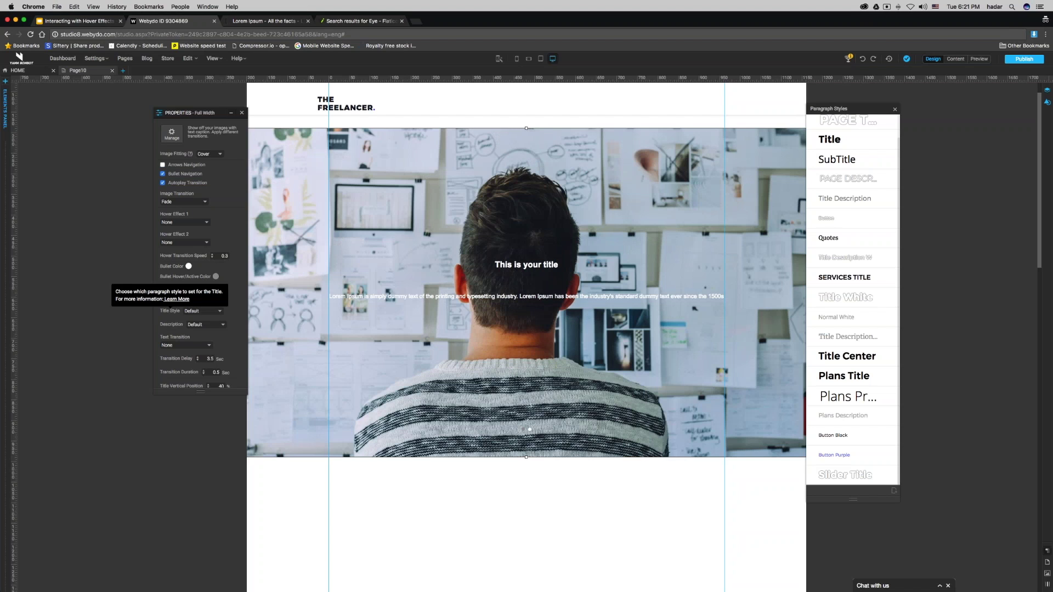
pyautogui.click(192, 311)
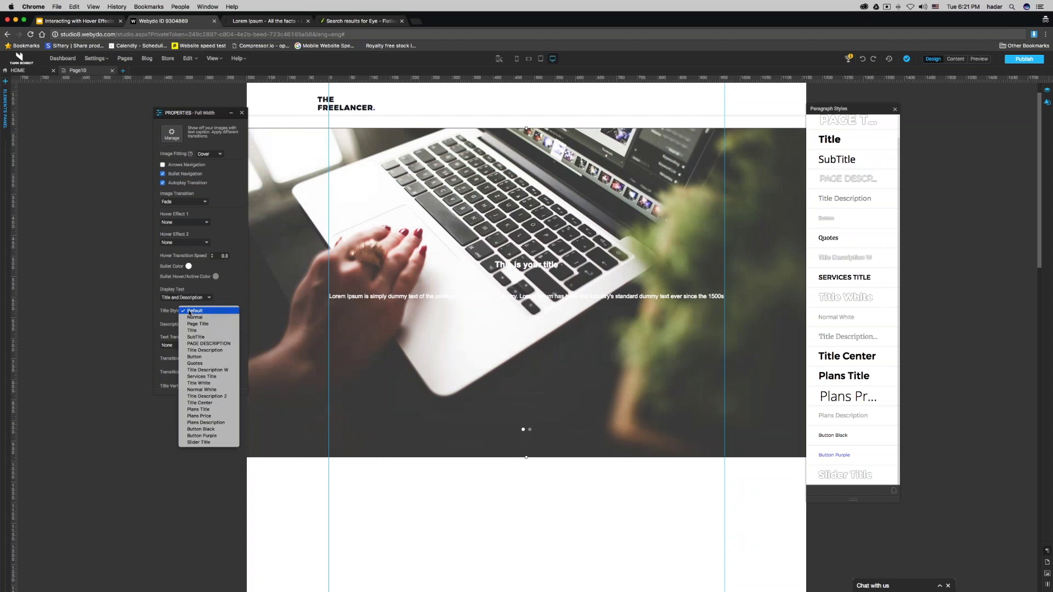
pyautogui.click(198, 443)
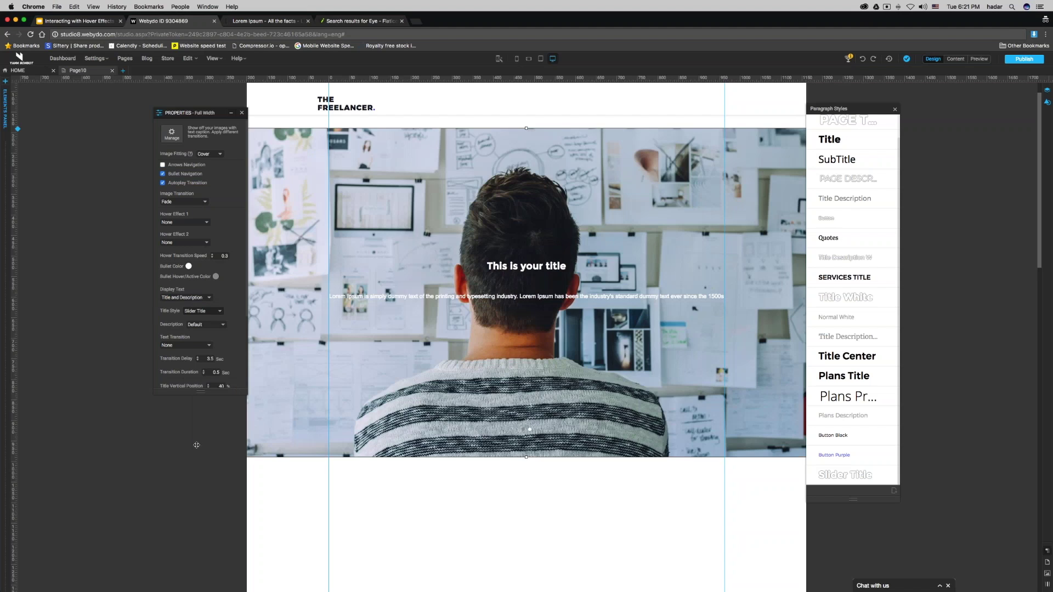
# Set the Slider Title paragraph style to an 80 px font size and an 84 px line height.
pyautogui.click(844, 475)
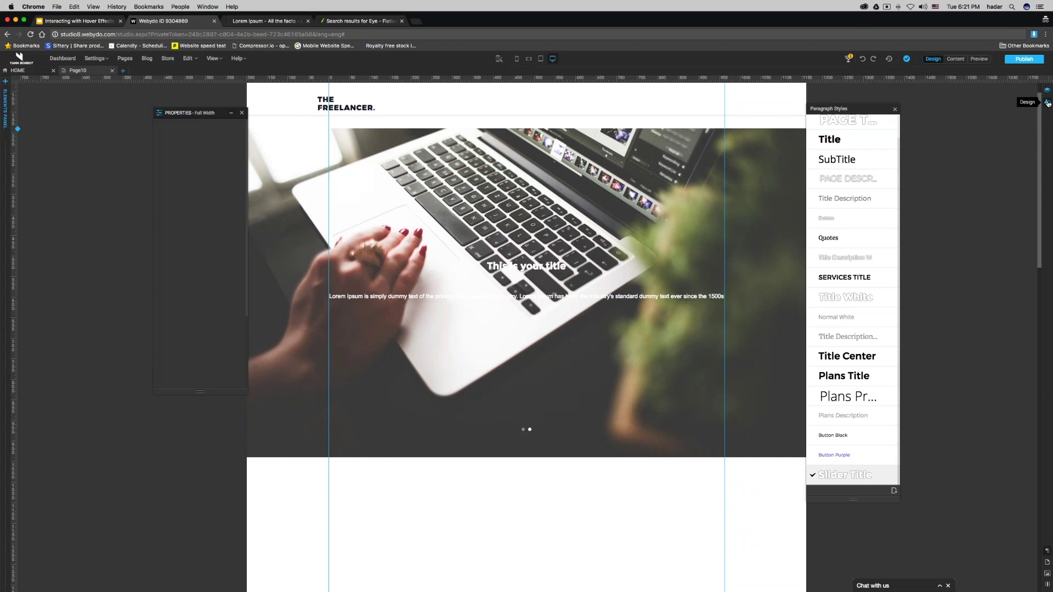
pyautogui.click(1048, 103)
pyautogui.moveTo(1048, 102); pyautogui.dragTo(441, 106)
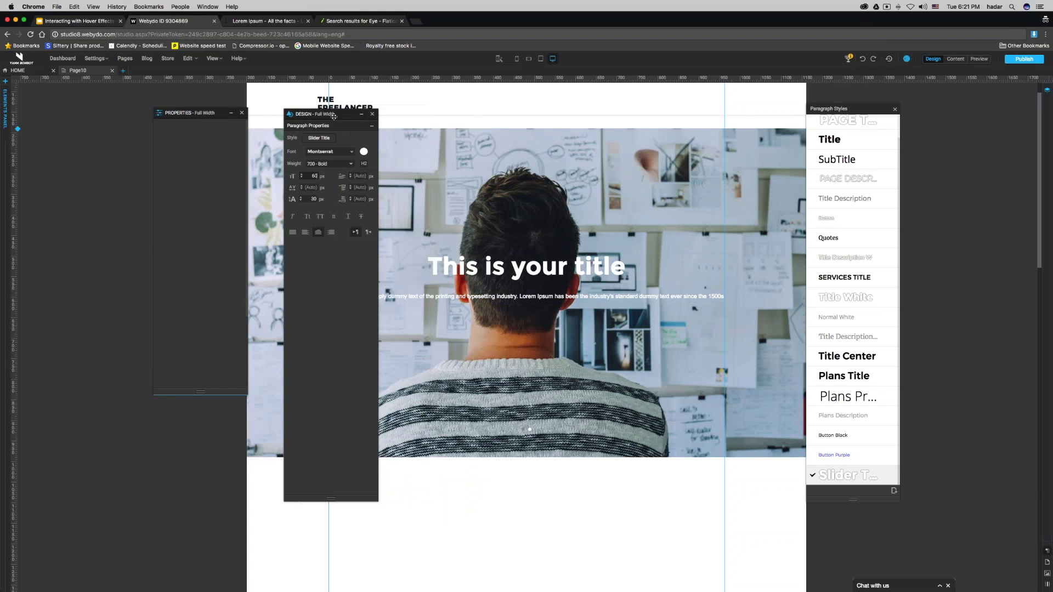
pyautogui.doubleClick(314, 175)
pyautogui.write('80')
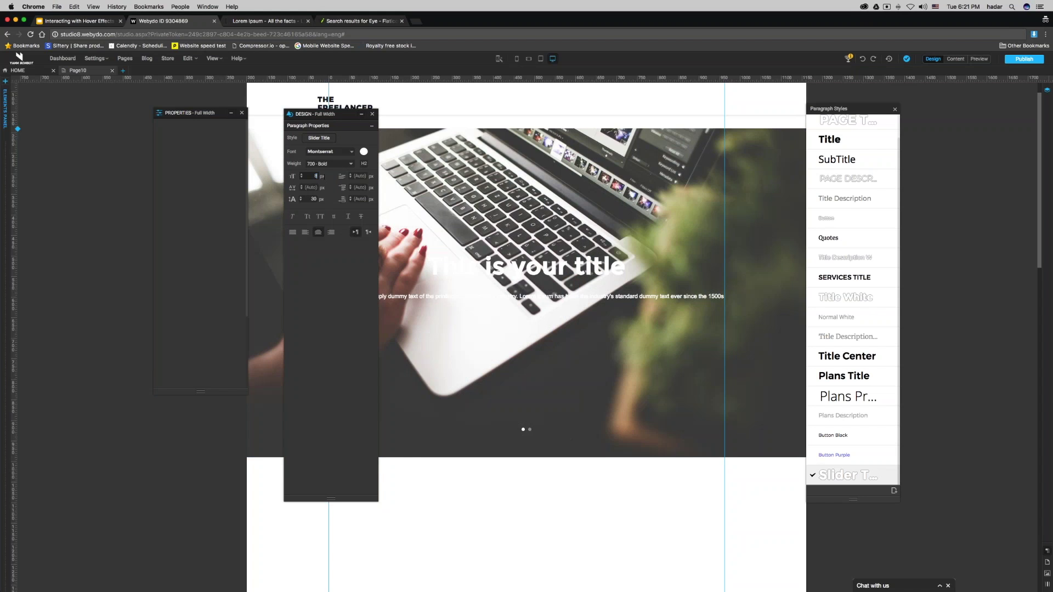
pyautogui.doubleClick(312, 199)
pyautogui.write('84')
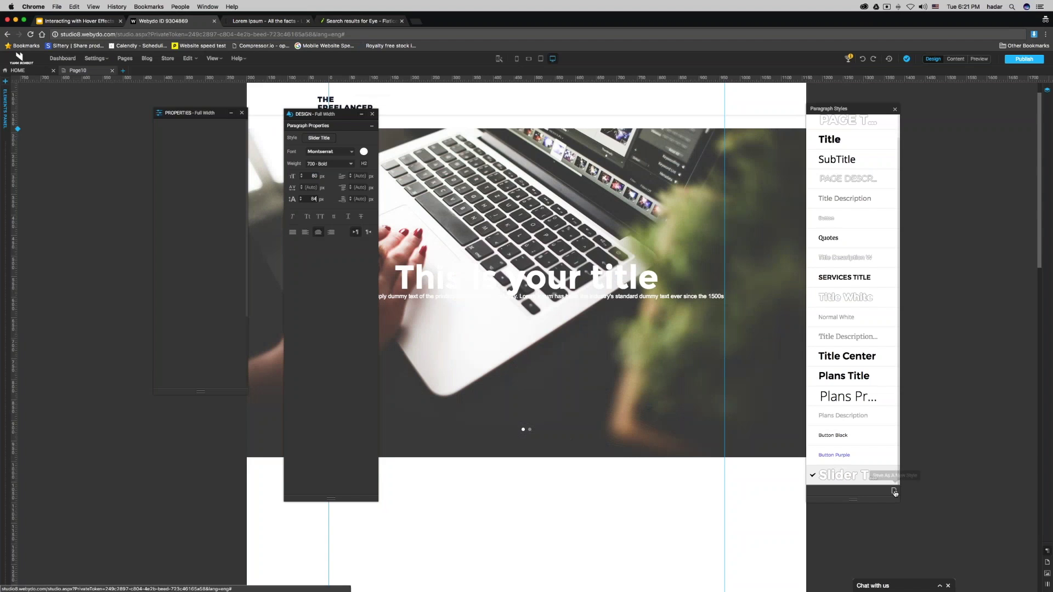
# Create a paragraph style named Slider Description with the P tag and a weight of 400 - Normal.
pyautogui.click(894, 491)
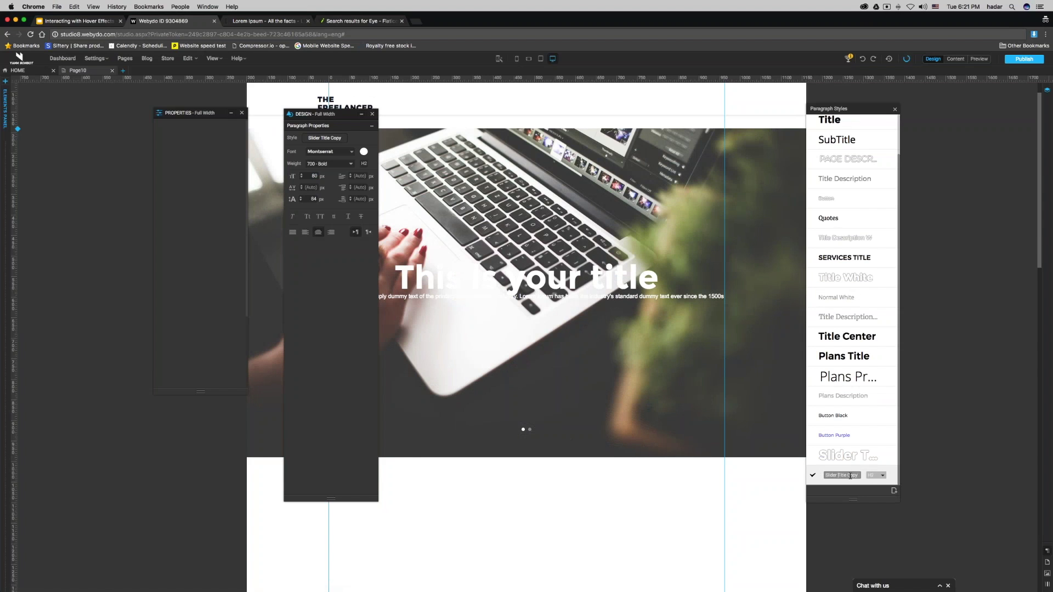
pyautogui.write('Slider 0')
pyautogui.write('escription')
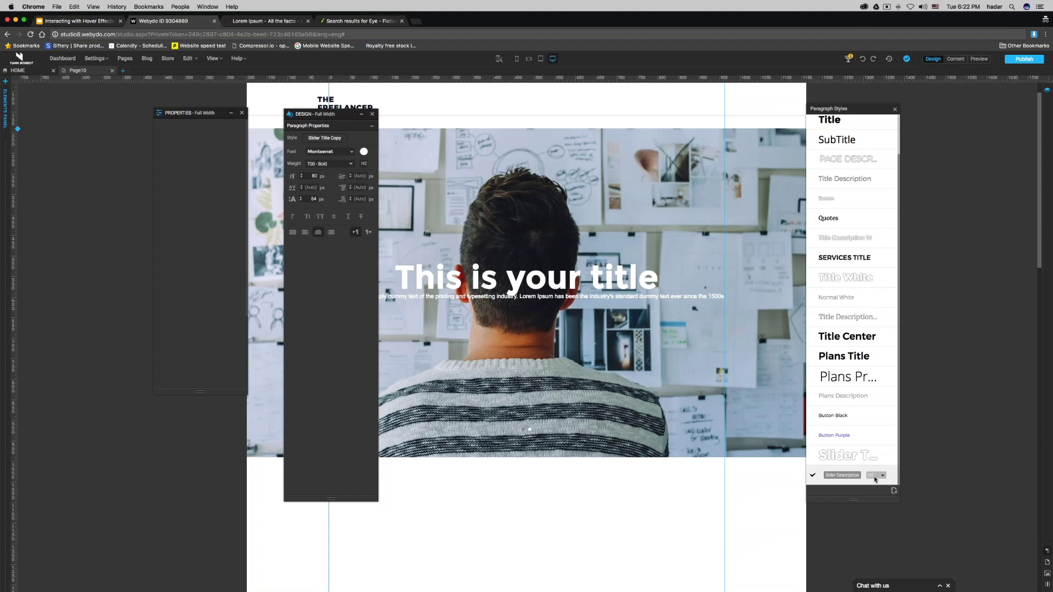
pyautogui.click(875, 476)
pyautogui.click(875, 508)
pyautogui.click(813, 476)
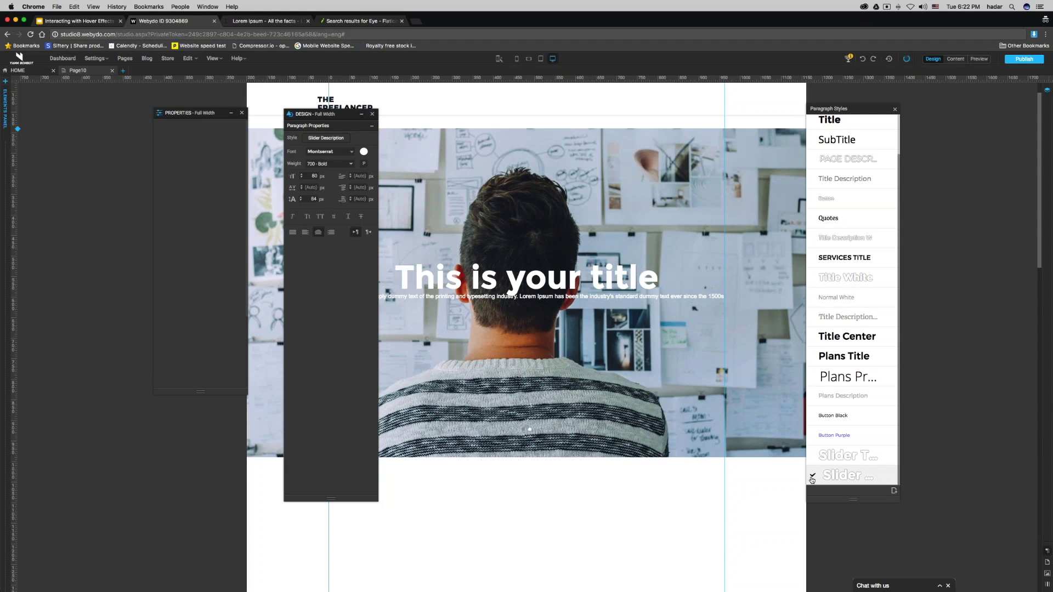
pyautogui.click(327, 164)
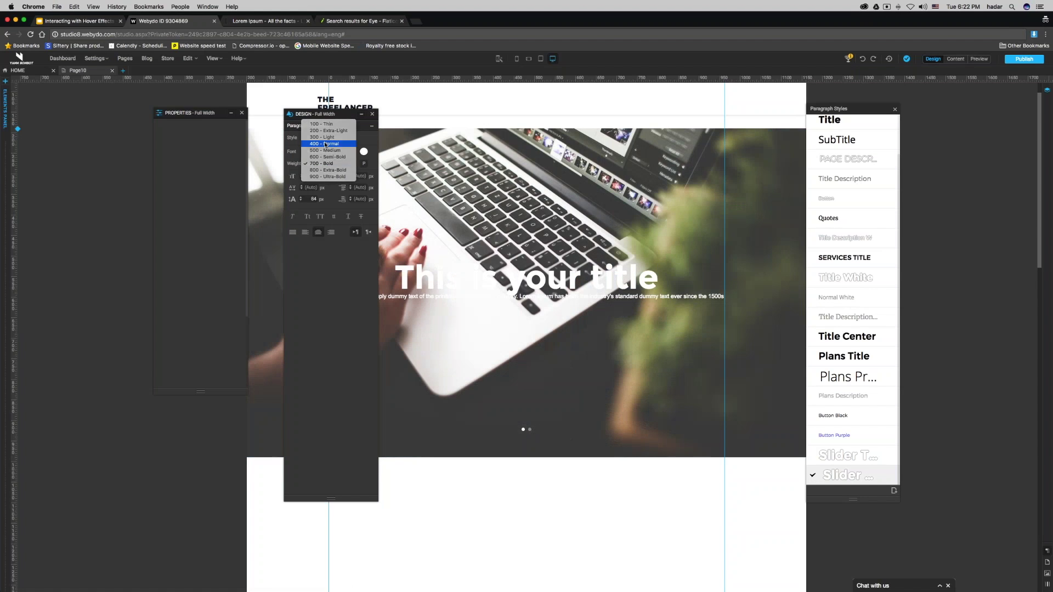
pyautogui.click(326, 144)
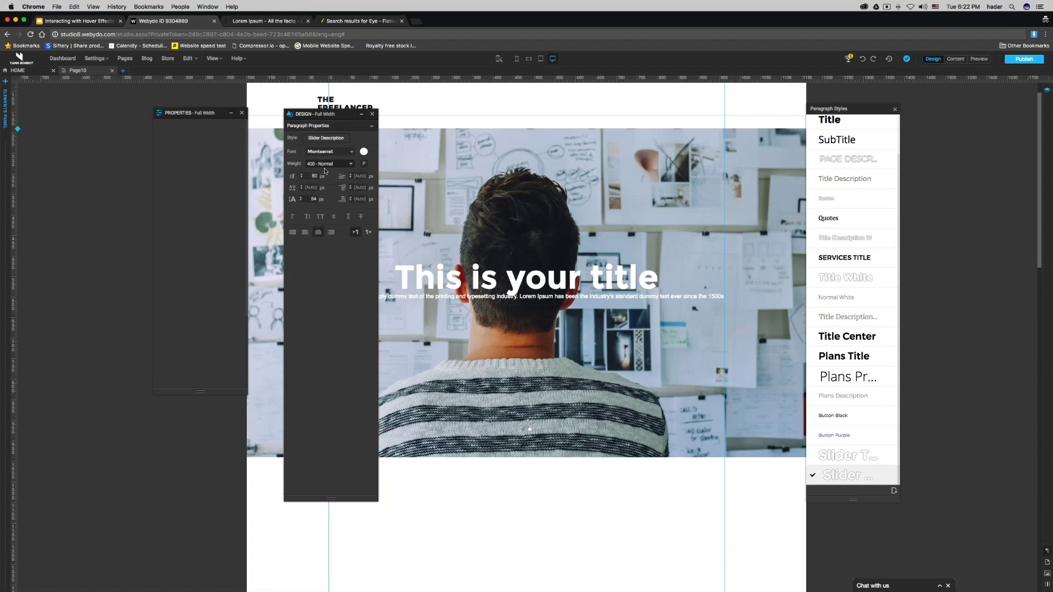
# Apply the Slider Description style to the gallery's description text.
pyautogui.click(495, 321)
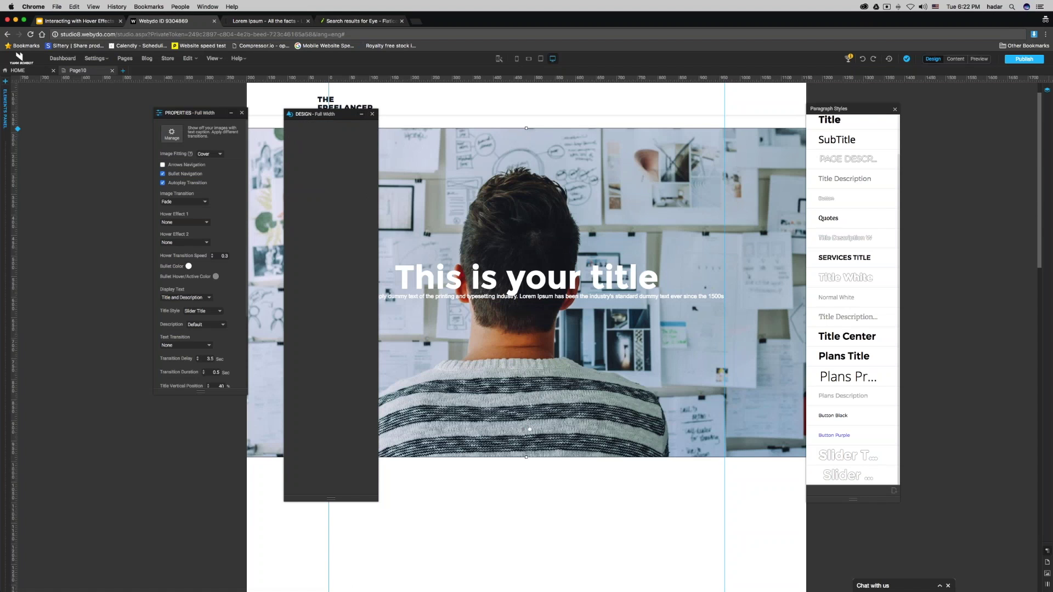
pyautogui.click(197, 324)
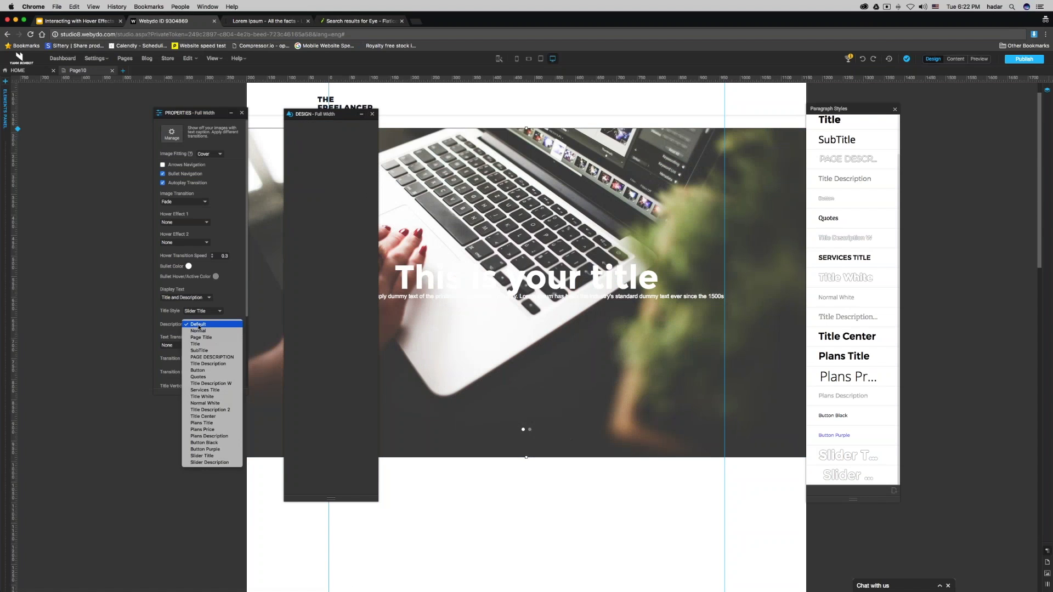
pyautogui.click(214, 463)
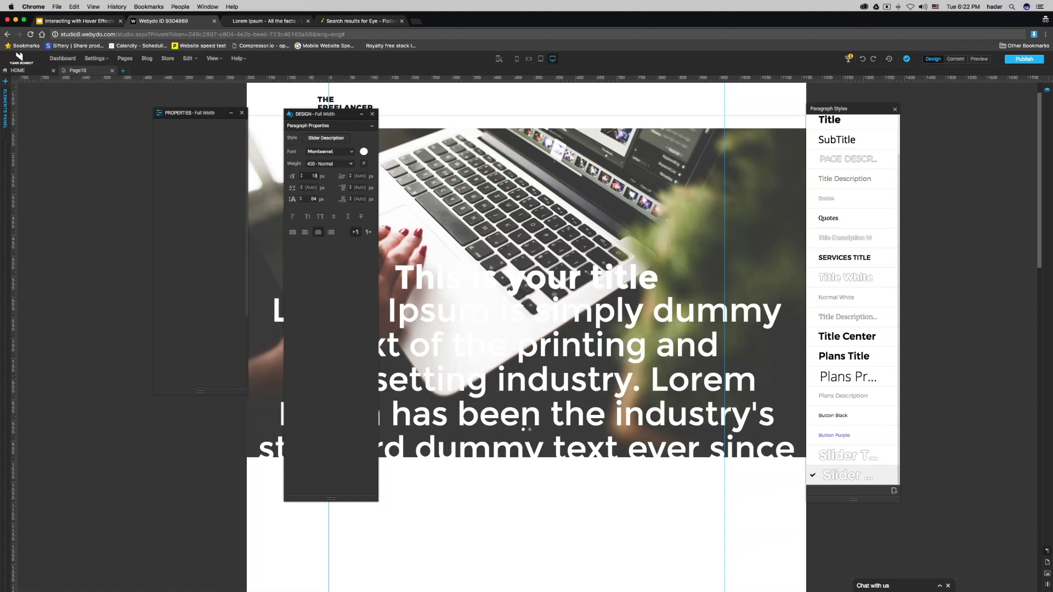
# Set the Slider Description style to an 18 px font size and a 22 px line height.
pyautogui.click(313, 199)
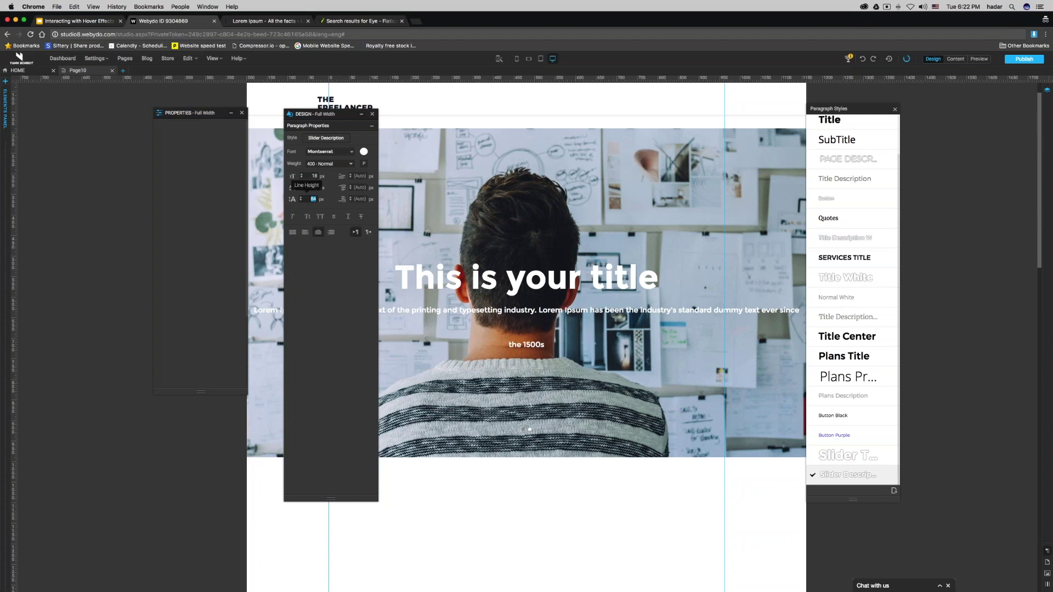
pyautogui.write('21')
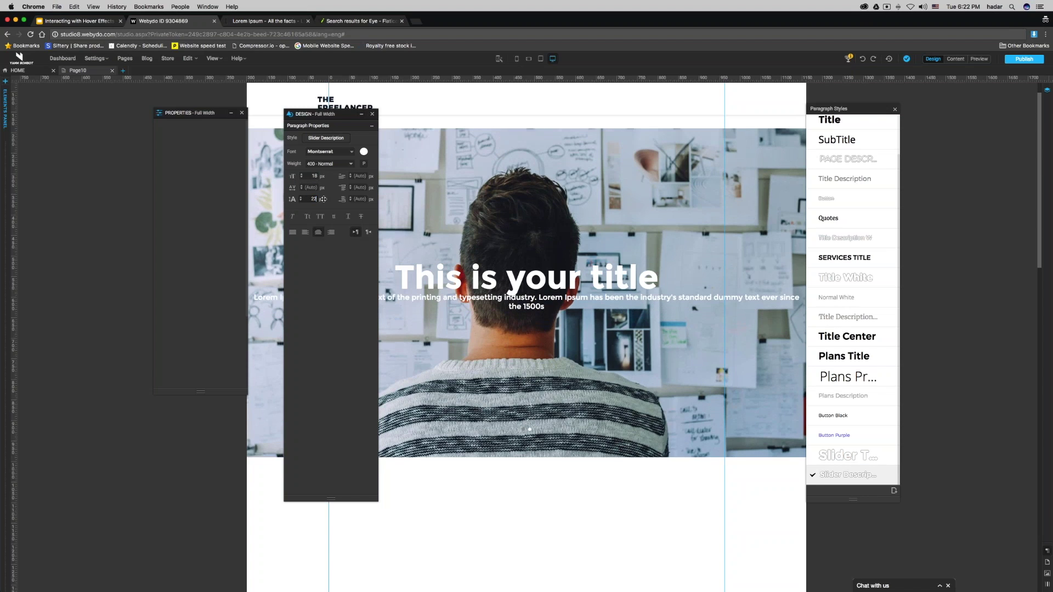
pyautogui.click(571, 234)
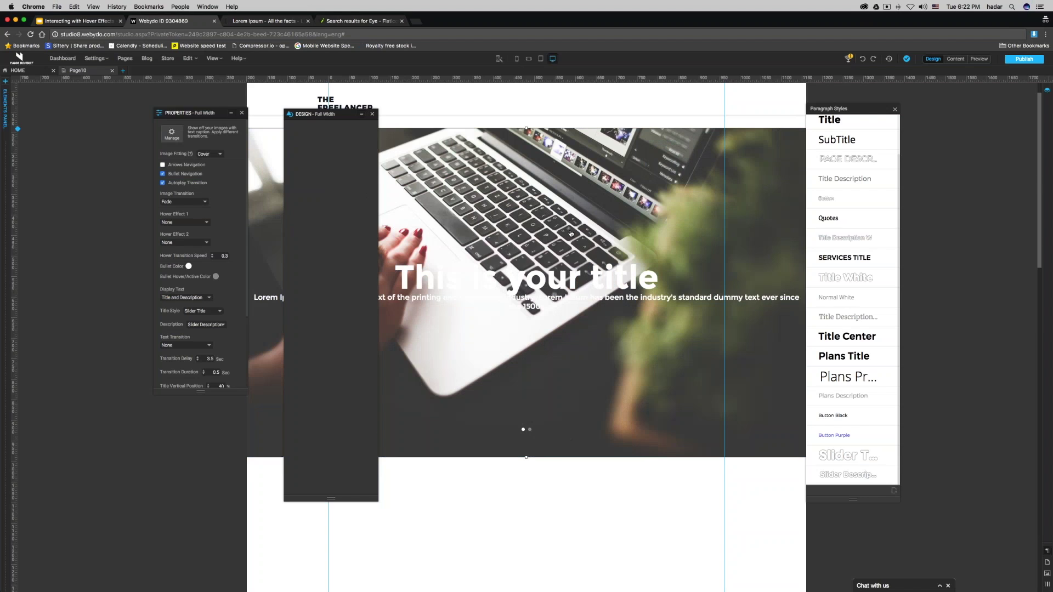
# Change the Slider Description style's font to Montserrat-Light.
pyautogui.click(838, 475)
pyautogui.click(328, 164)
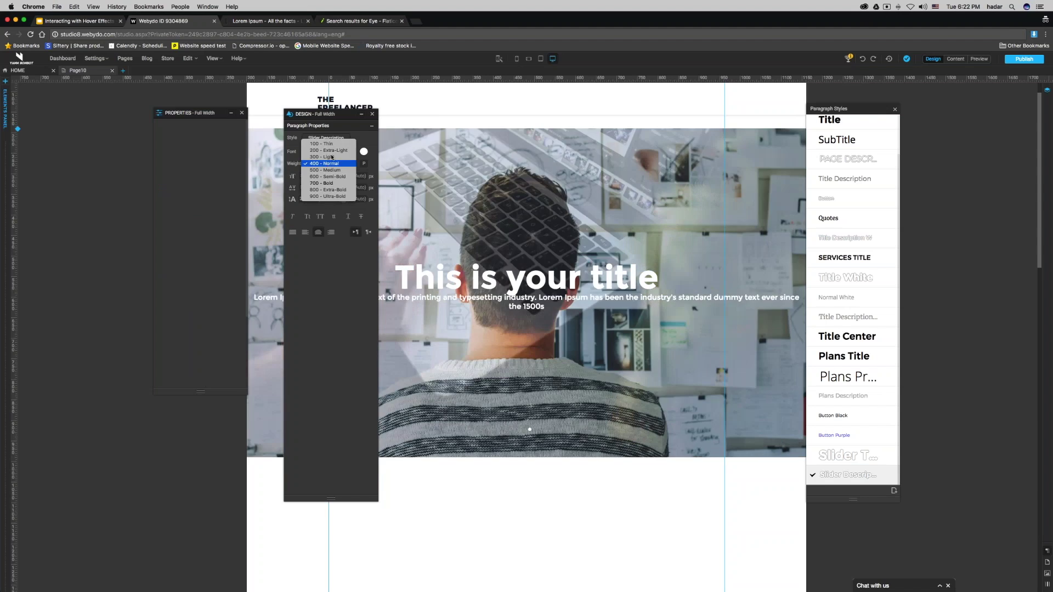
pyautogui.click(328, 163)
pyautogui.click(334, 152)
pyautogui.click(335, 153)
pyautogui.click(335, 154)
pyautogui.click(335, 162)
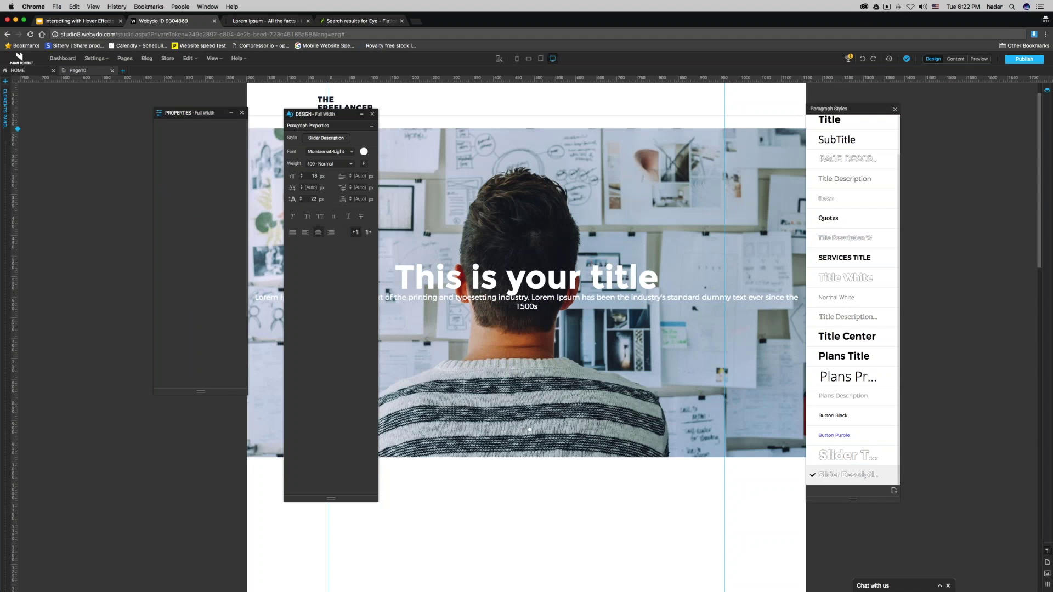
# Set the gallery's description vertical position to 70%.
pyautogui.click(324, 287)
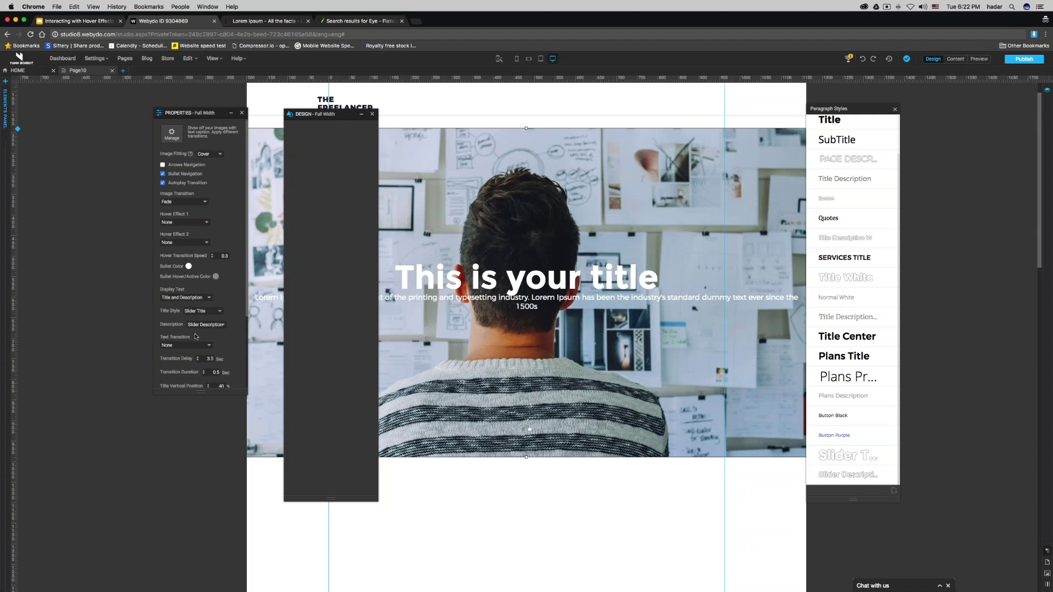
pyautogui.scroll(-2, 196, 332)
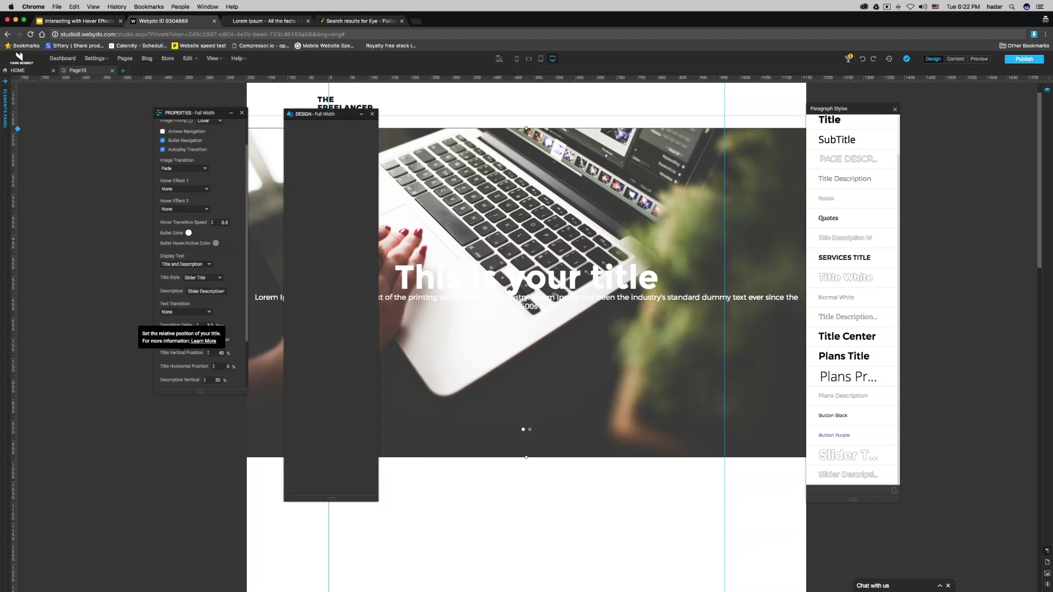
pyautogui.scroll(-2, 215, 380)
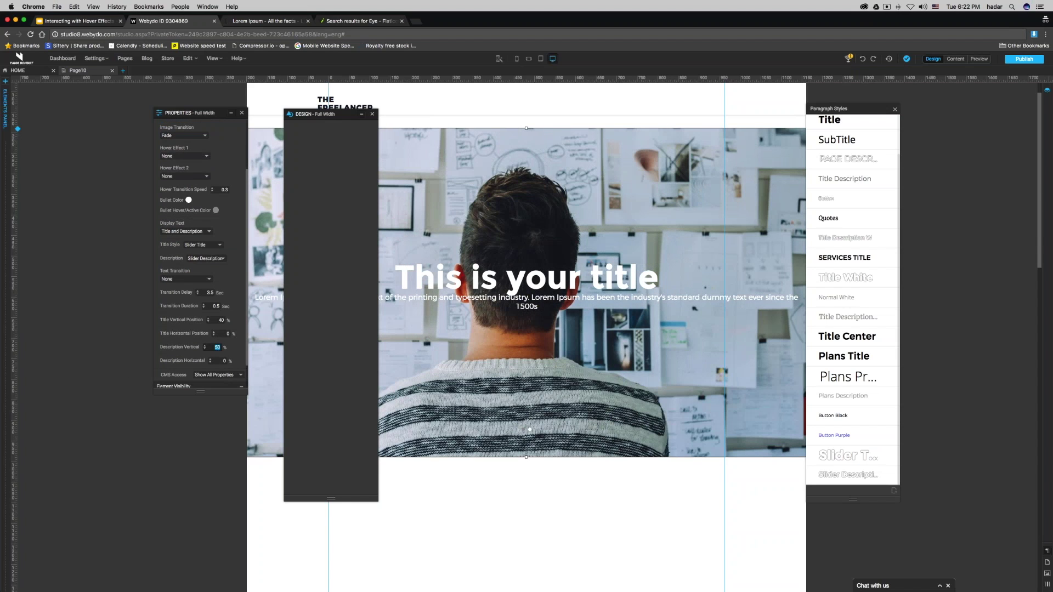
pyautogui.write('70')
pyautogui.press('Return')
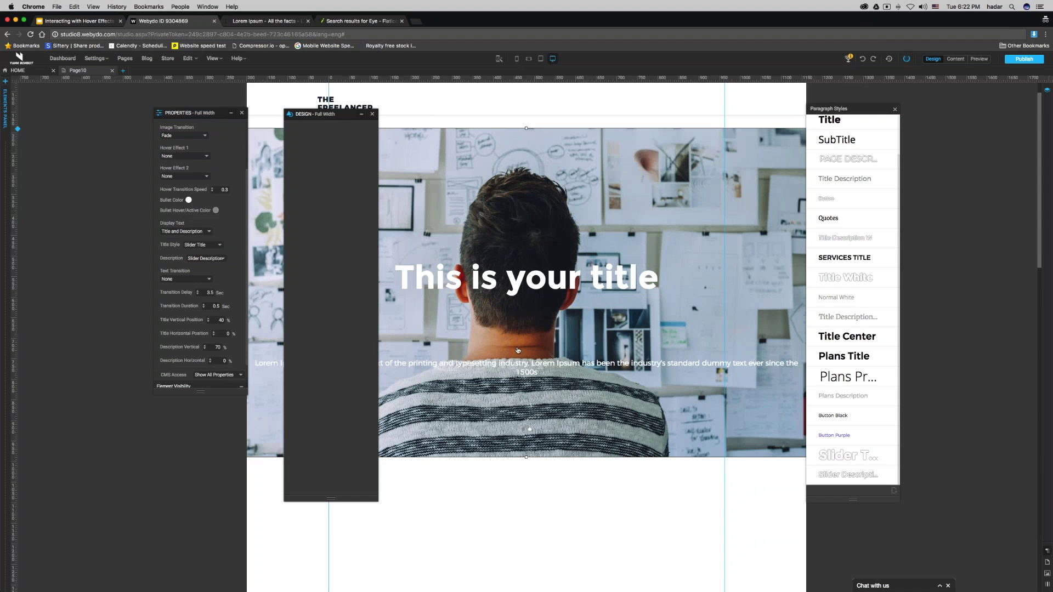
# Enable arrows navigation for the gallery and move the Design window away from its left arrow.
pyautogui.scroll(-2, 218, 349)
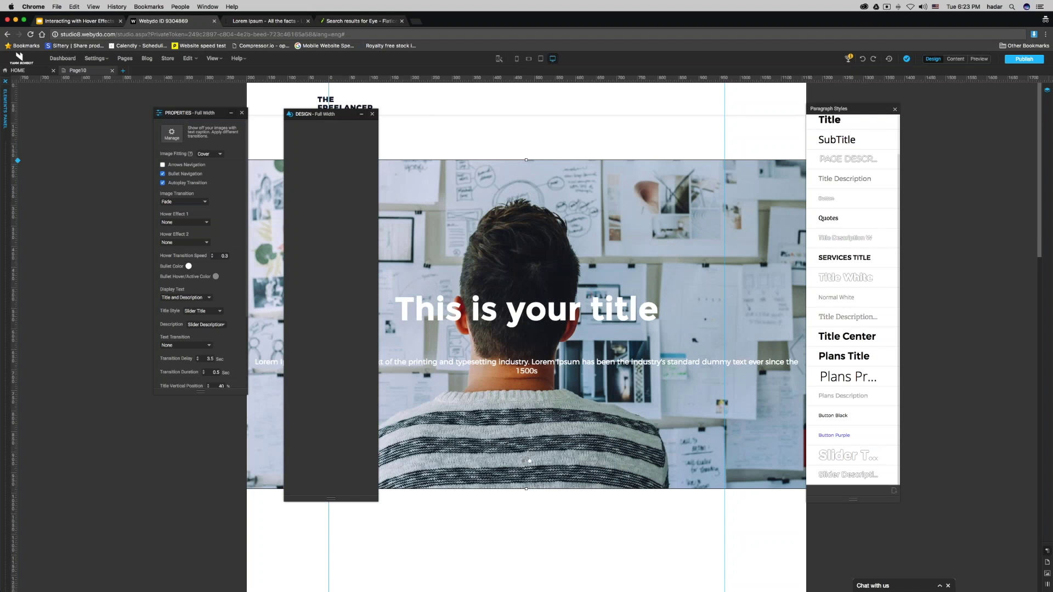
pyautogui.moveTo(178, 174)
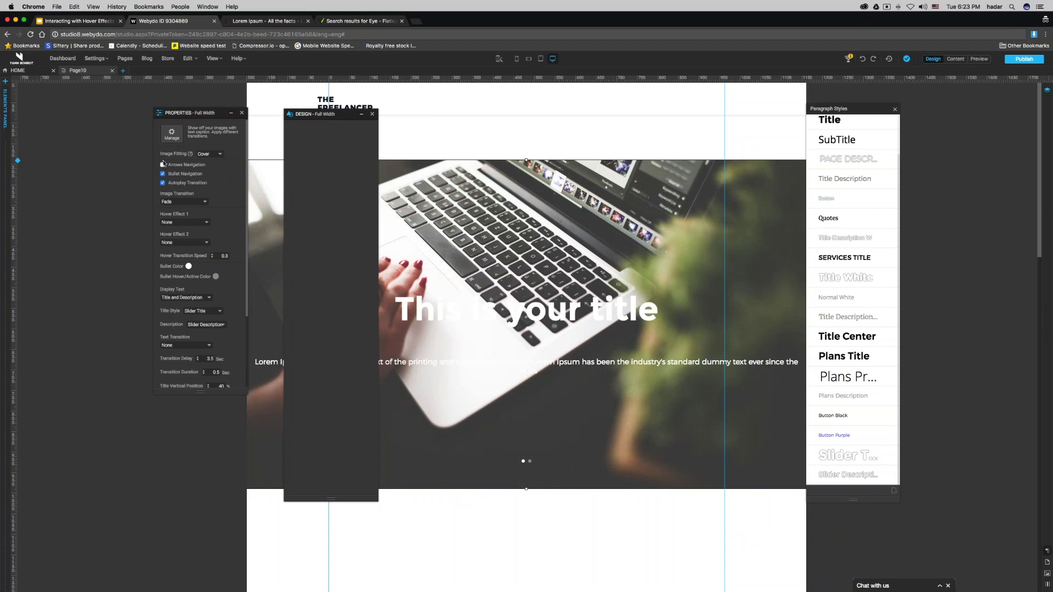
pyautogui.click(162, 166)
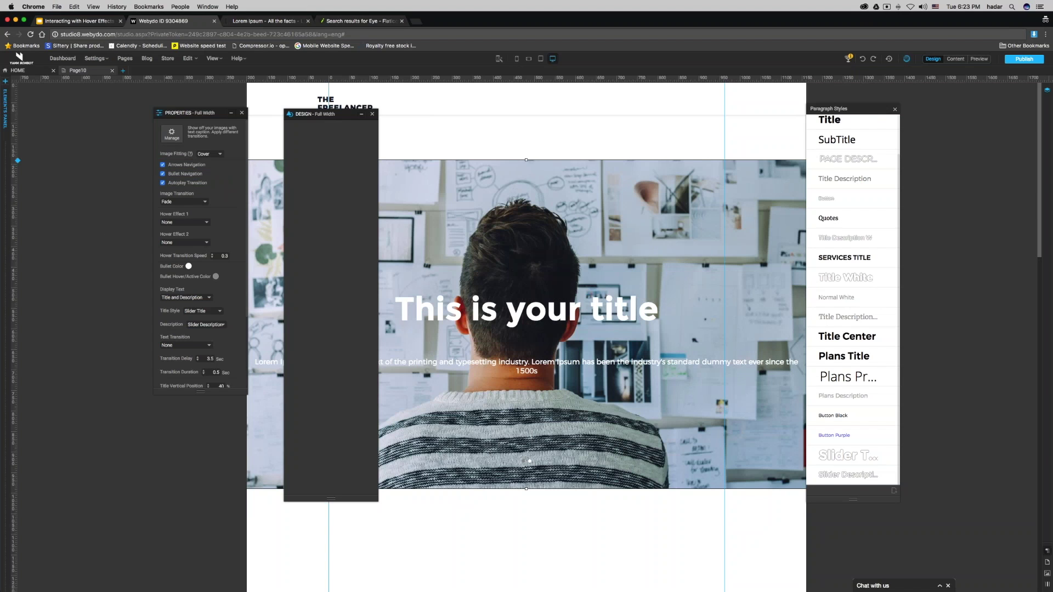
pyautogui.moveTo(331, 116); pyautogui.dragTo(608, 129)
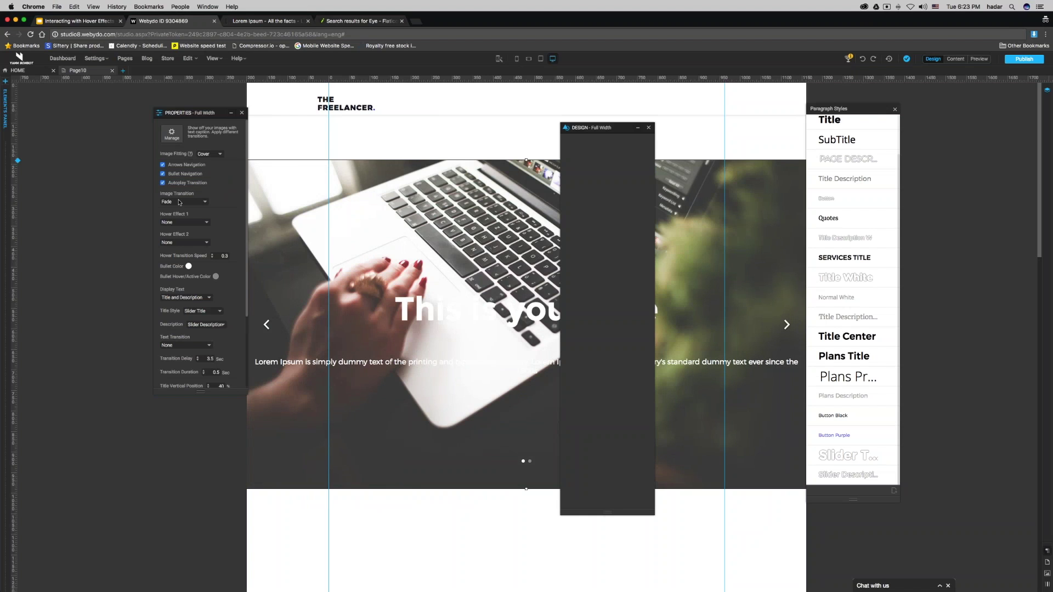
# Apply the Zoom In Front image transition to the gallery and move the Design window off the slider.
pyautogui.click(179, 202)
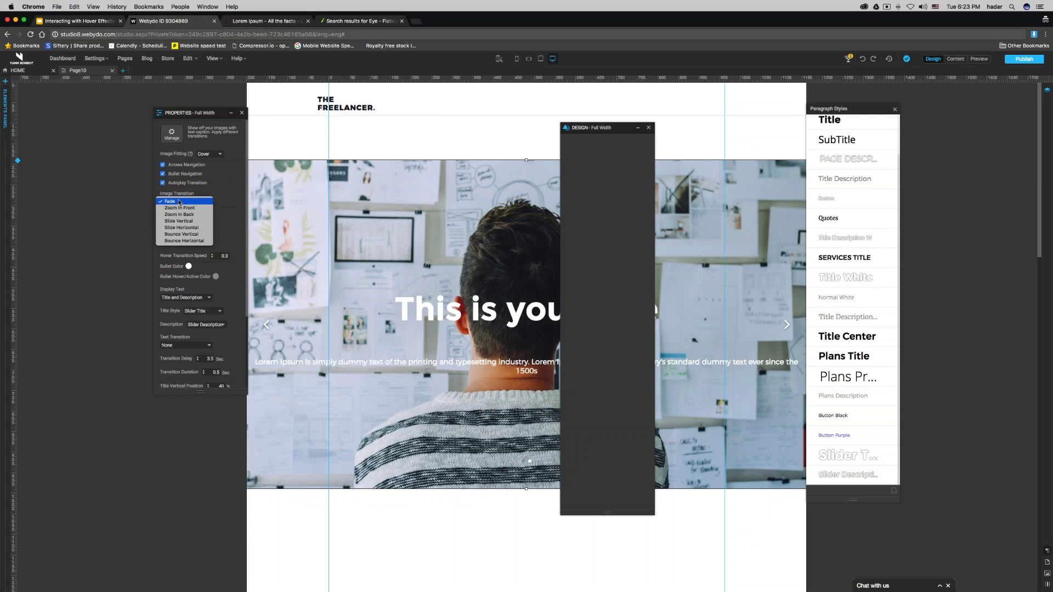
pyautogui.click(183, 209)
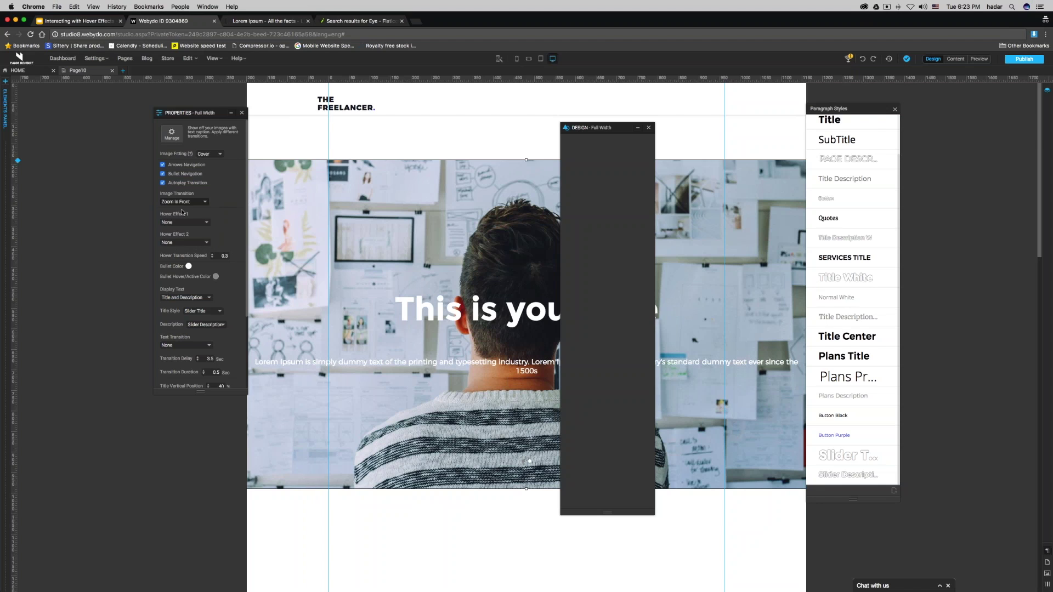
pyautogui.moveTo(603, 126); pyautogui.dragTo(942, 105)
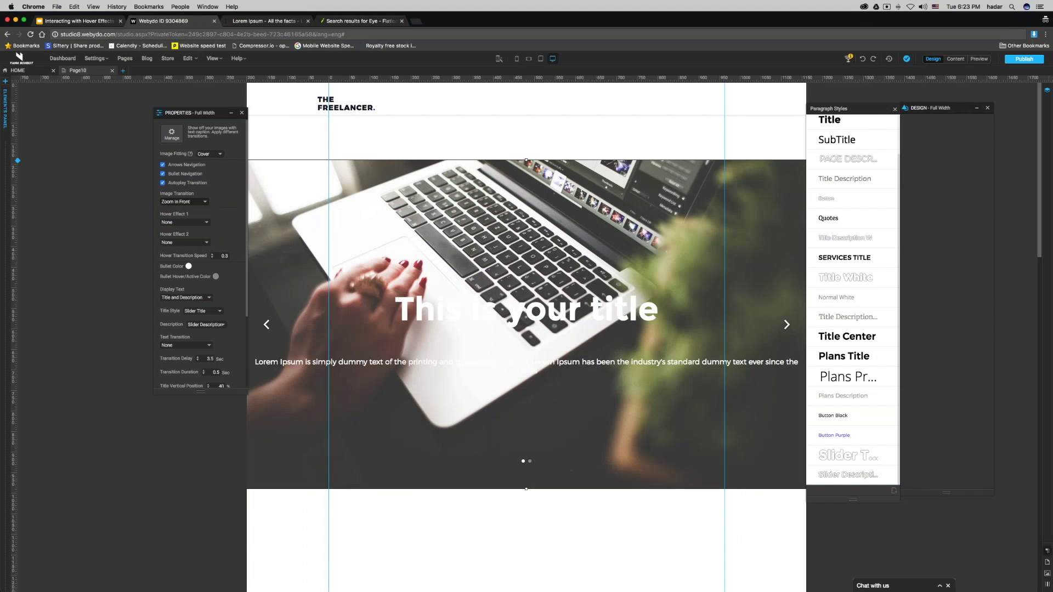
# Set the gallery's image transition to Zoom In Back.
pyautogui.click(184, 201)
pyautogui.click(193, 209)
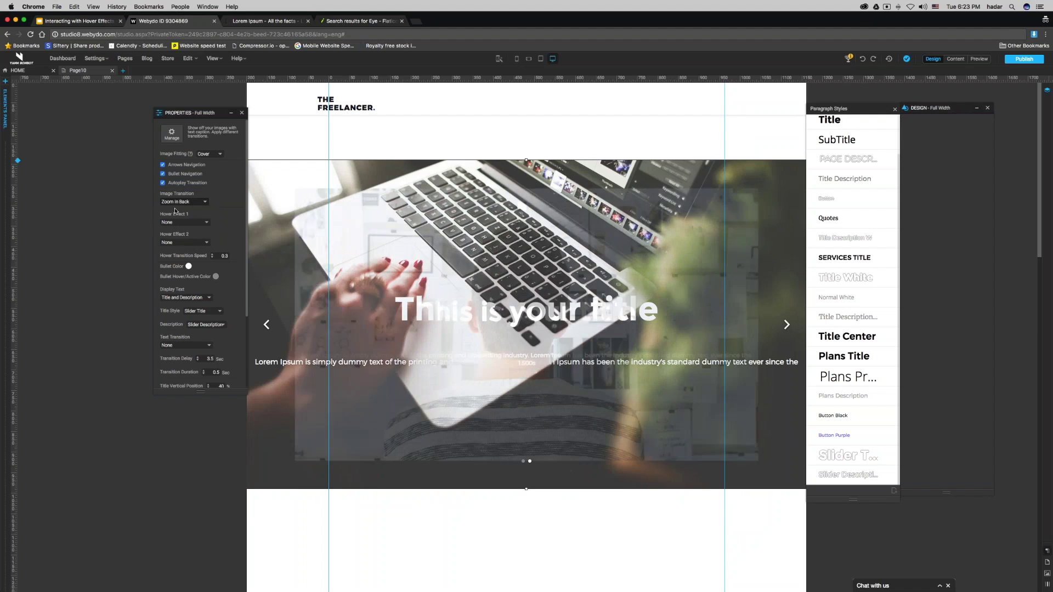
pyautogui.click(197, 204)
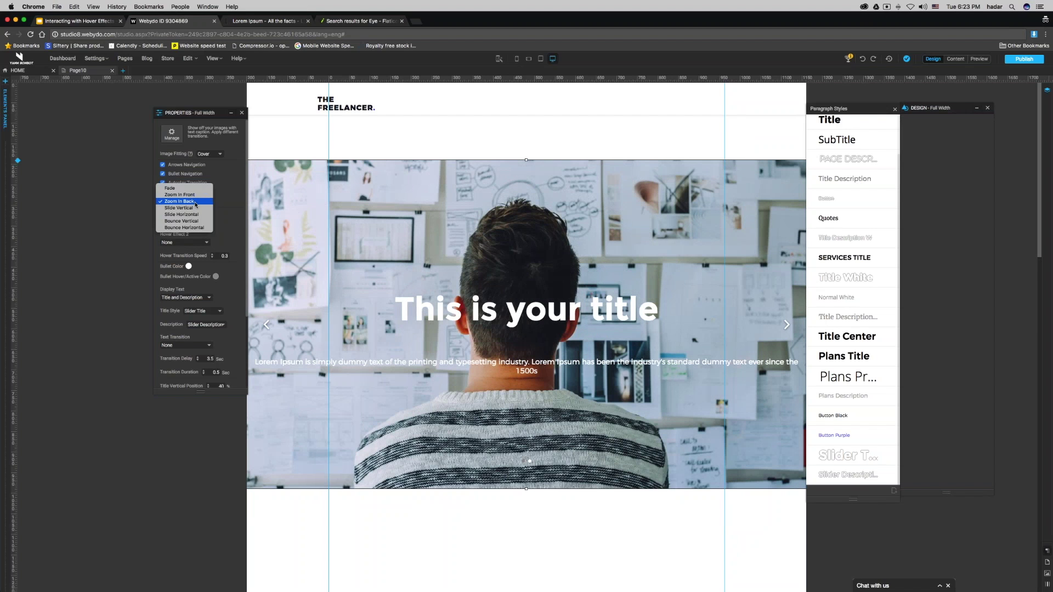
pyautogui.click(196, 201)
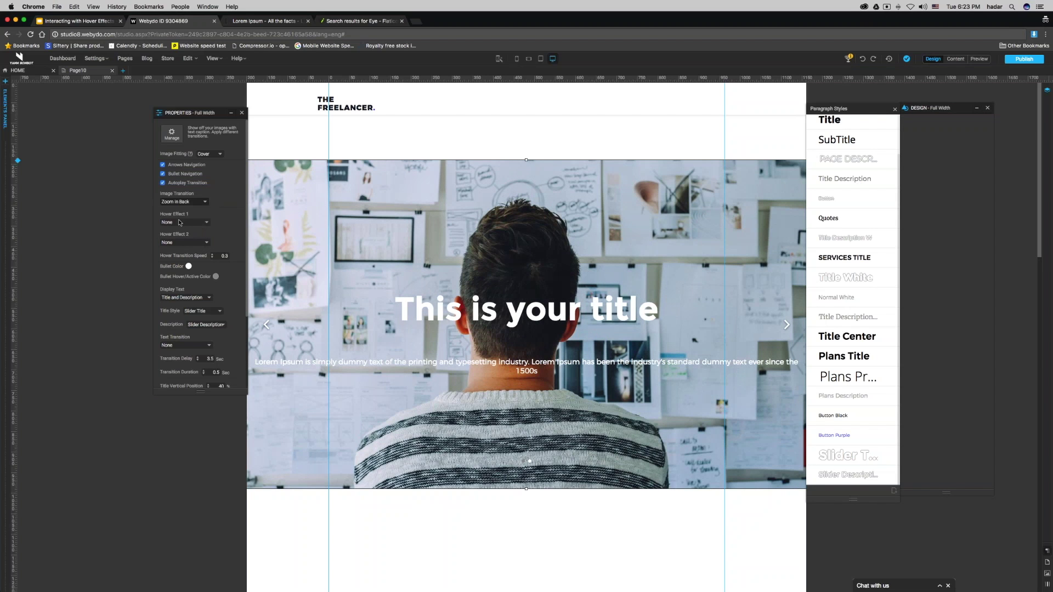
# Set the gallery's Hover Effect 1 to Slide, preview the page and return to design mode.
pyautogui.click(180, 222)
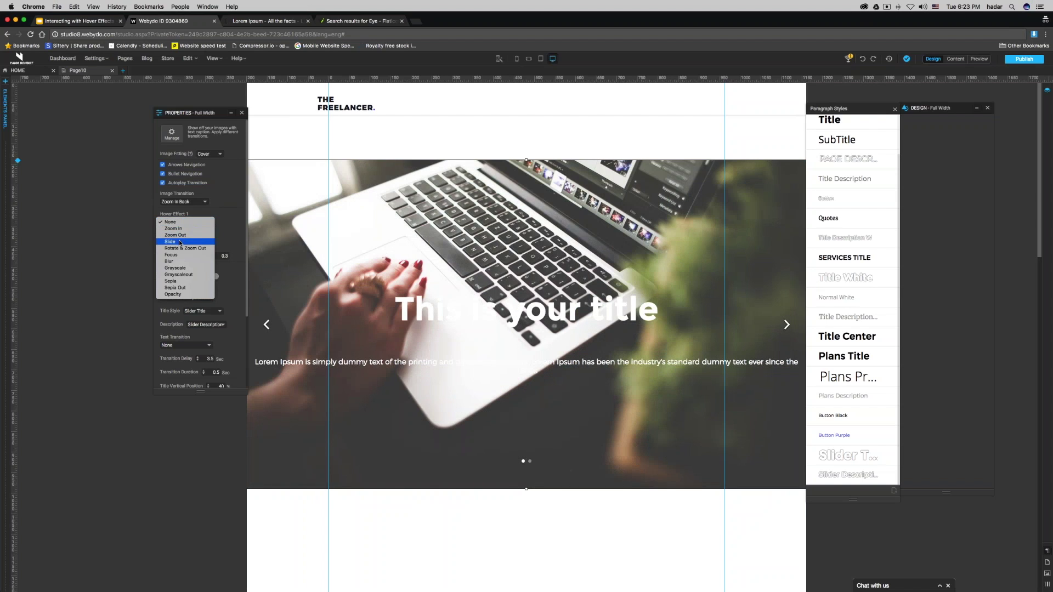
pyautogui.press('Escape')
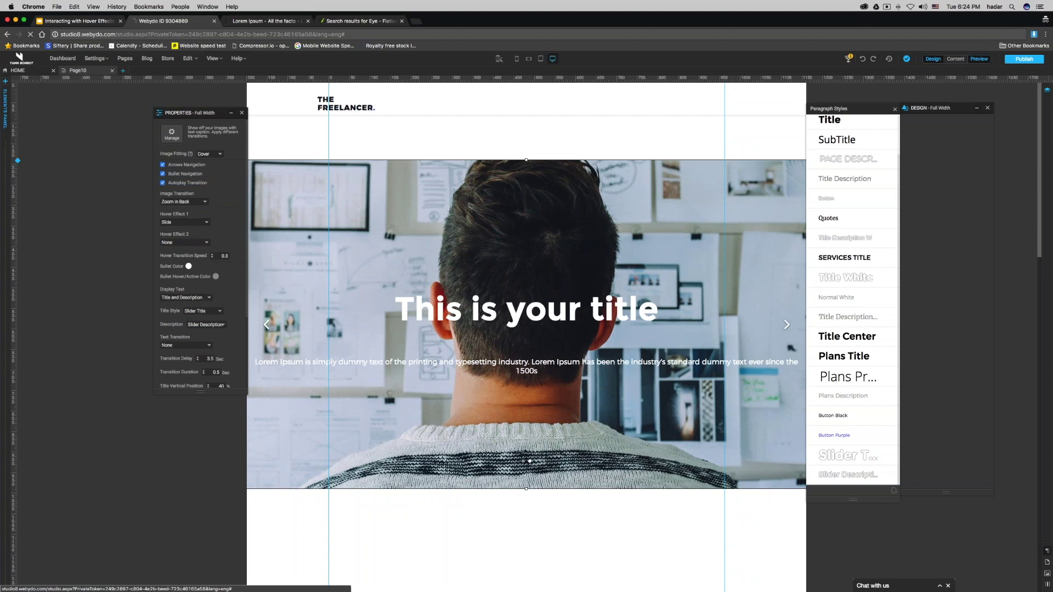
pyautogui.click(979, 59)
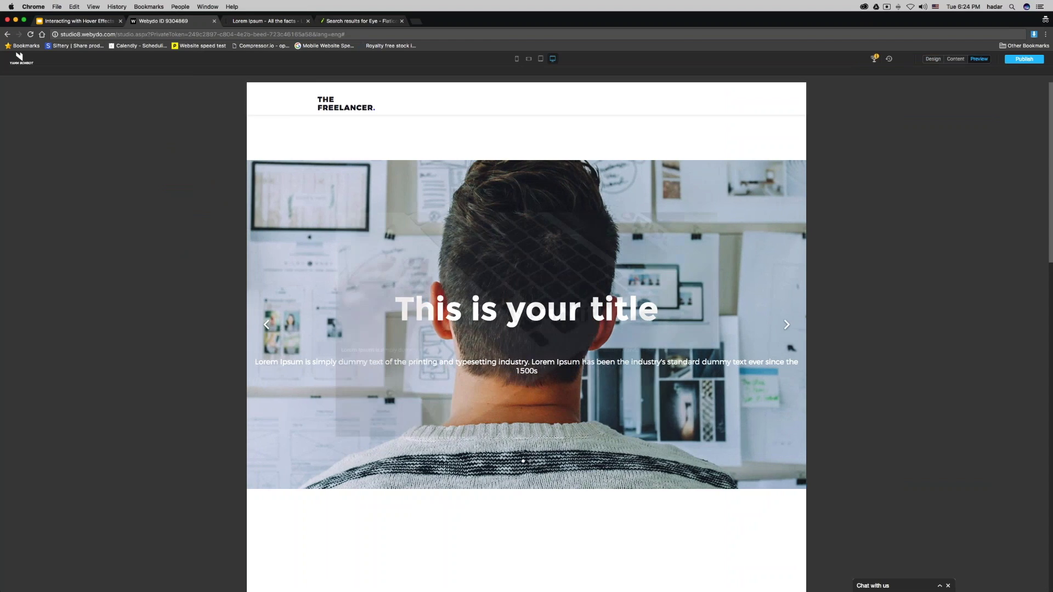
pyautogui.click(933, 59)
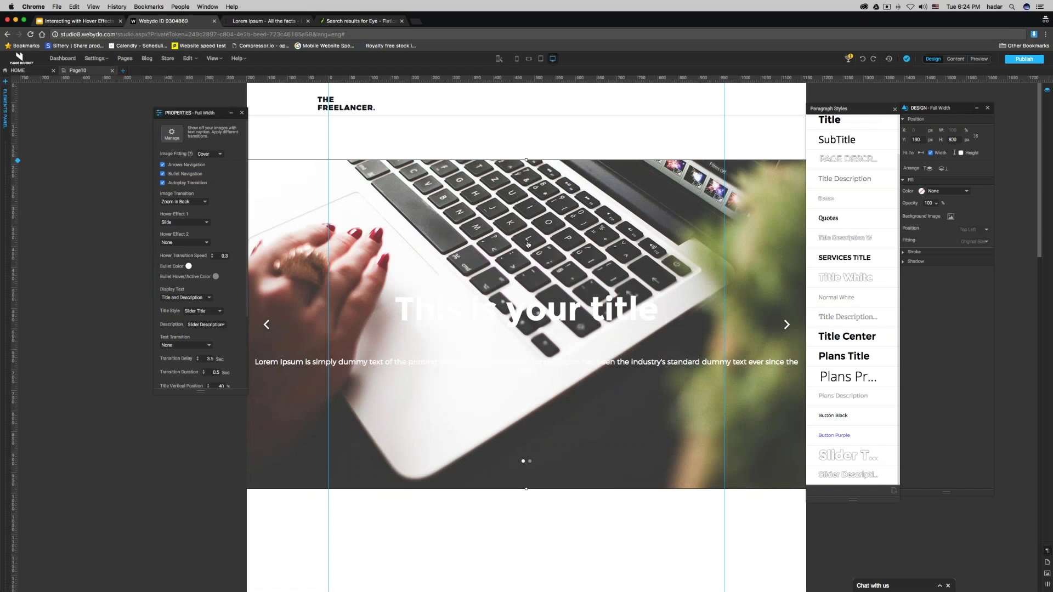
# Set the gallery's Hover Effect 2 to Rotate & Zoom Out, preview the page and return to design mode.
pyautogui.click(179, 243)
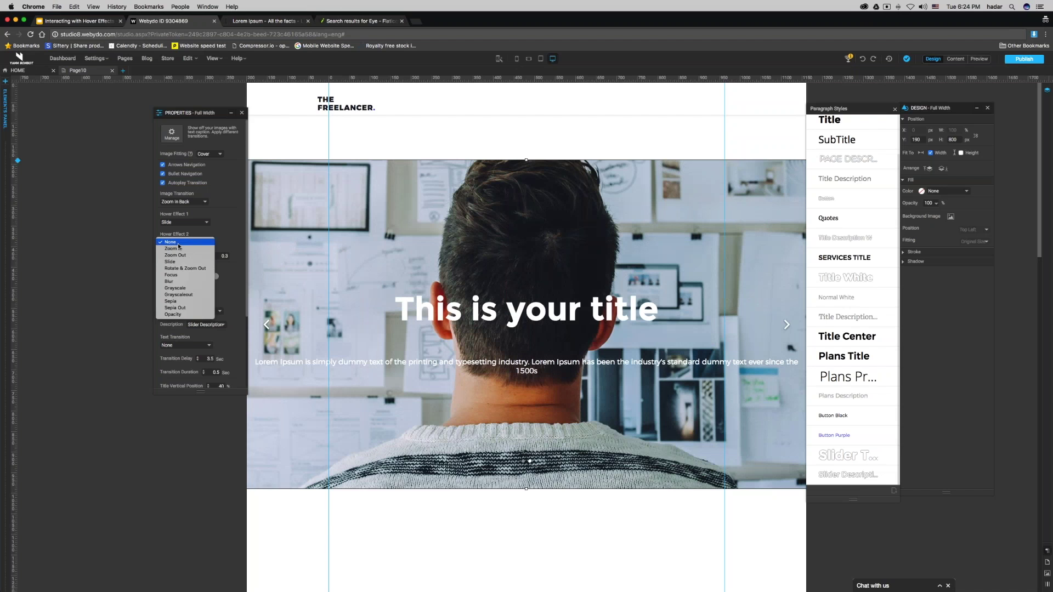
pyautogui.click(172, 269)
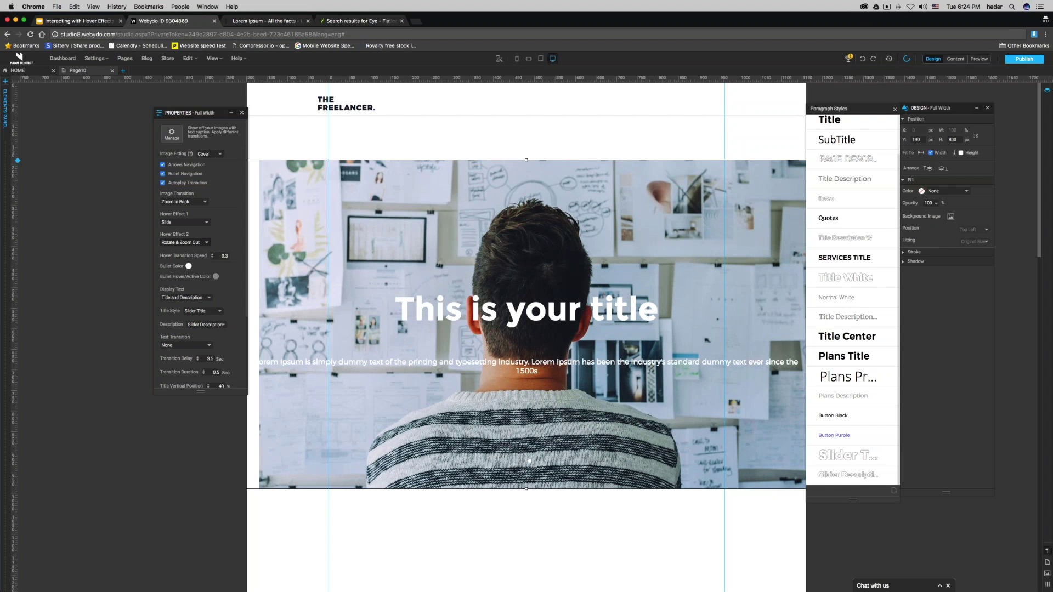
pyautogui.click(986, 61)
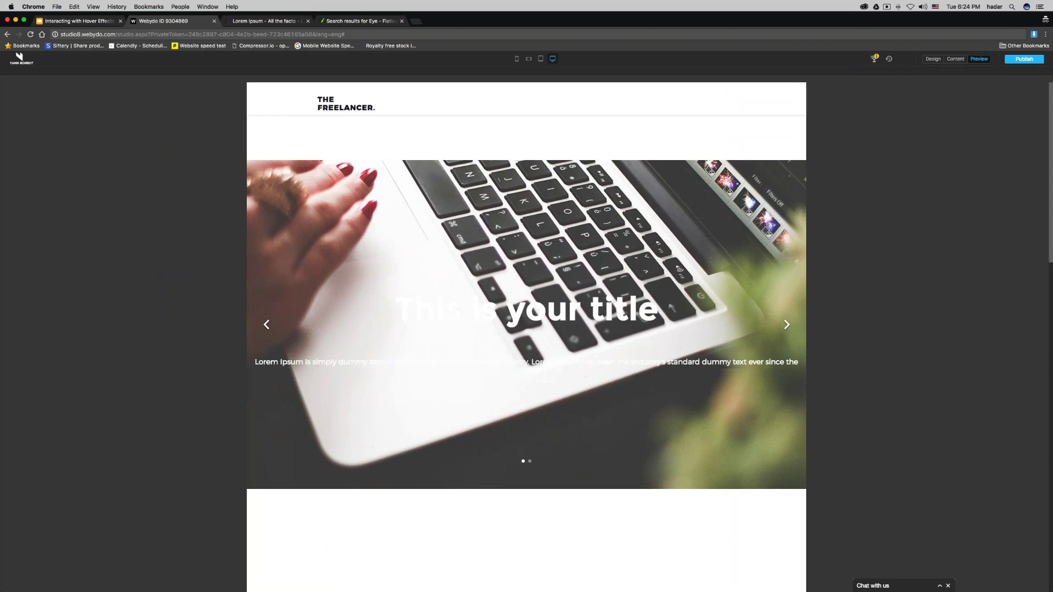
pyautogui.press('Escape')
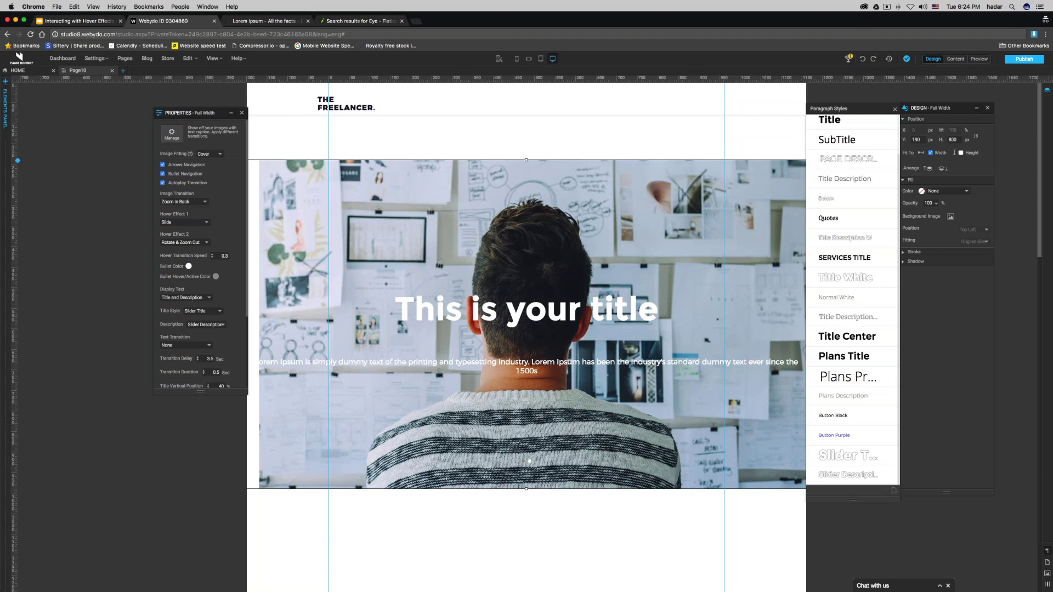
# Change the gallery's Hover Effect 1 to Grayscale, preview the combined hover effects and return to design mode.
pyautogui.click(185, 222)
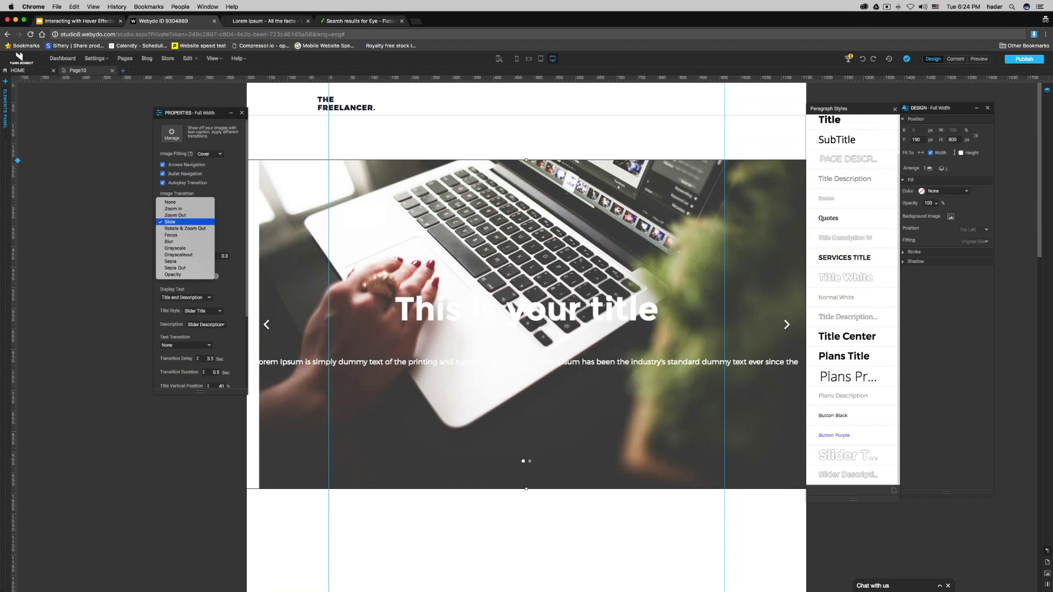
pyautogui.click(182, 249)
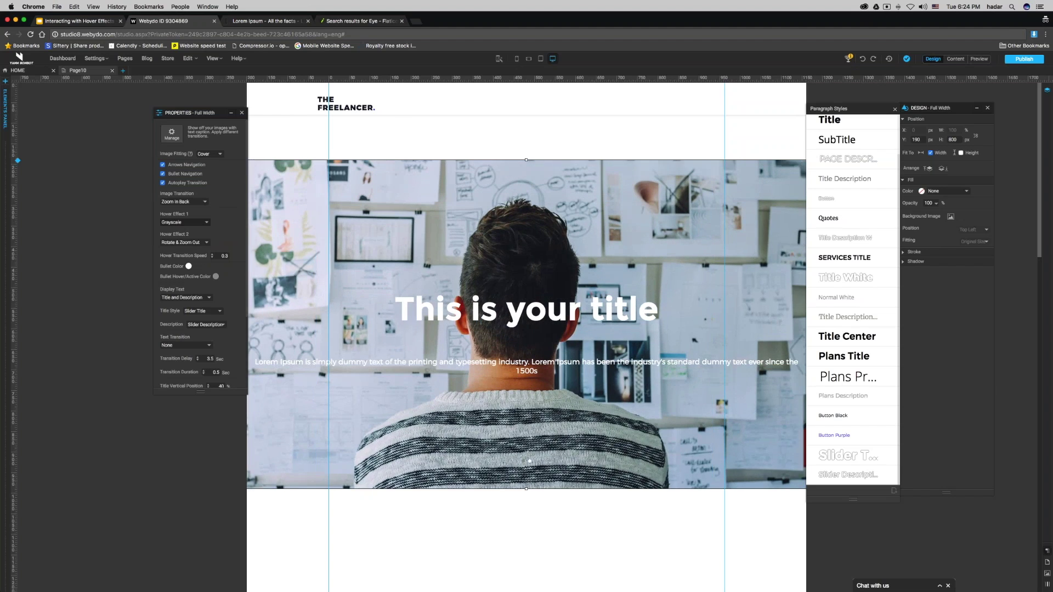
pyautogui.click(980, 58)
pyautogui.moveTo(479, 307)
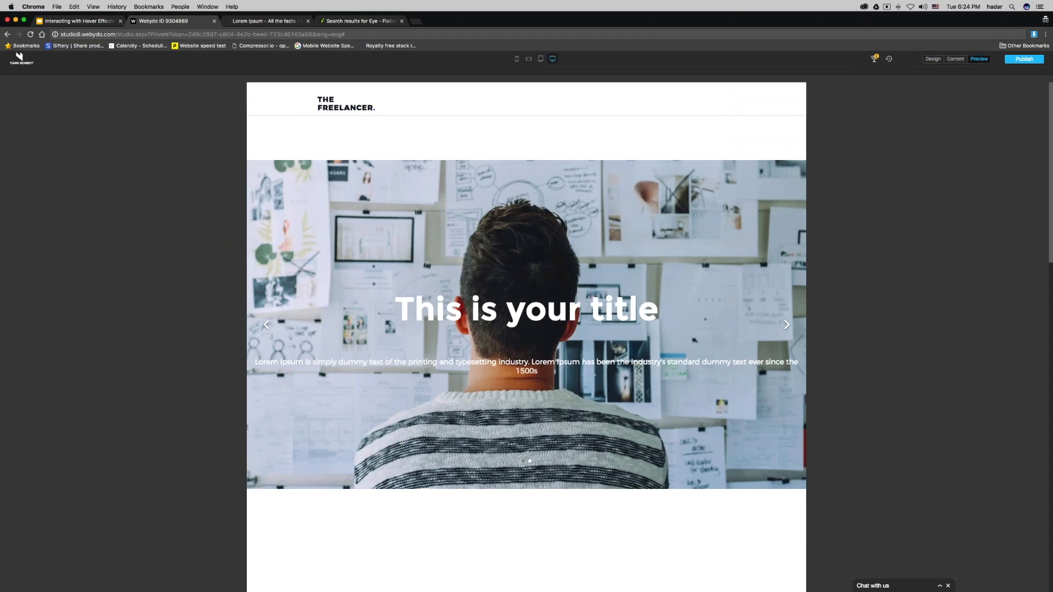
pyautogui.click(935, 60)
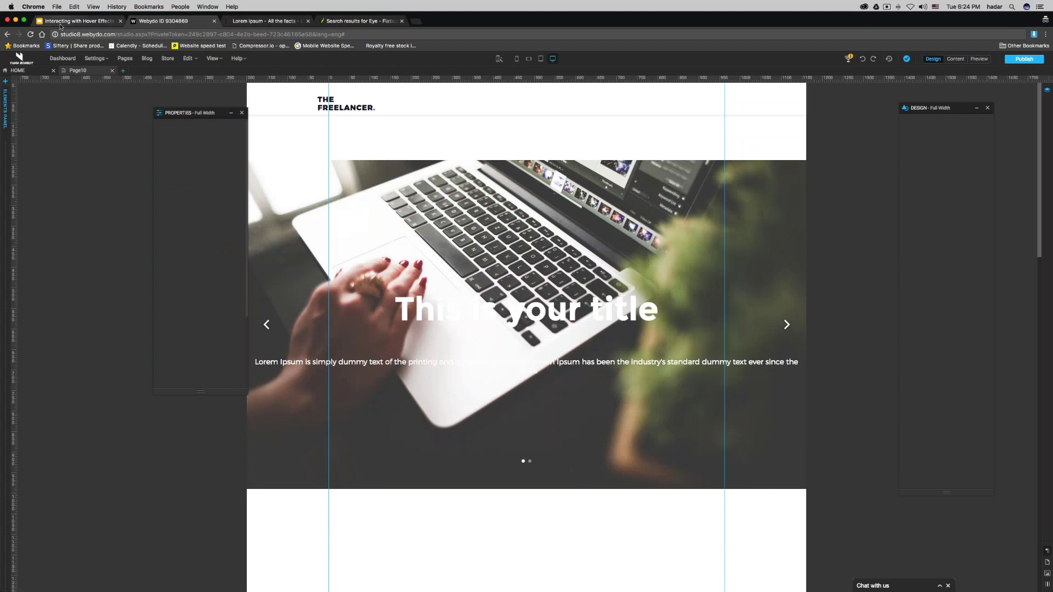
# Switch to the hover effects presentation in Google Slides and show the Full Width Slider Element cheat sheet's steps.
pyautogui.click(77, 20)
pyautogui.press('Right')
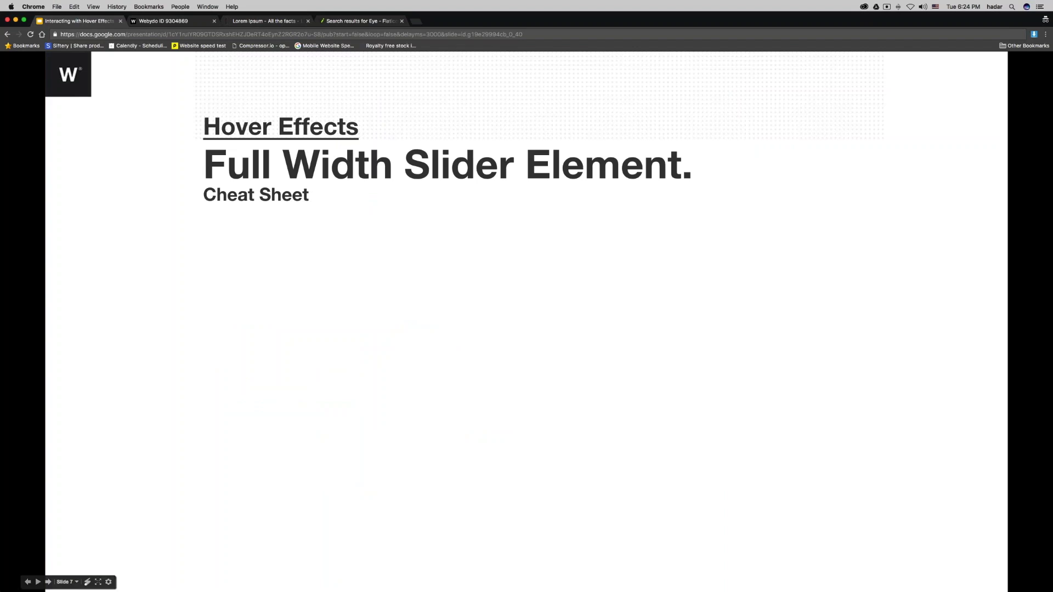
pyautogui.press('Right')
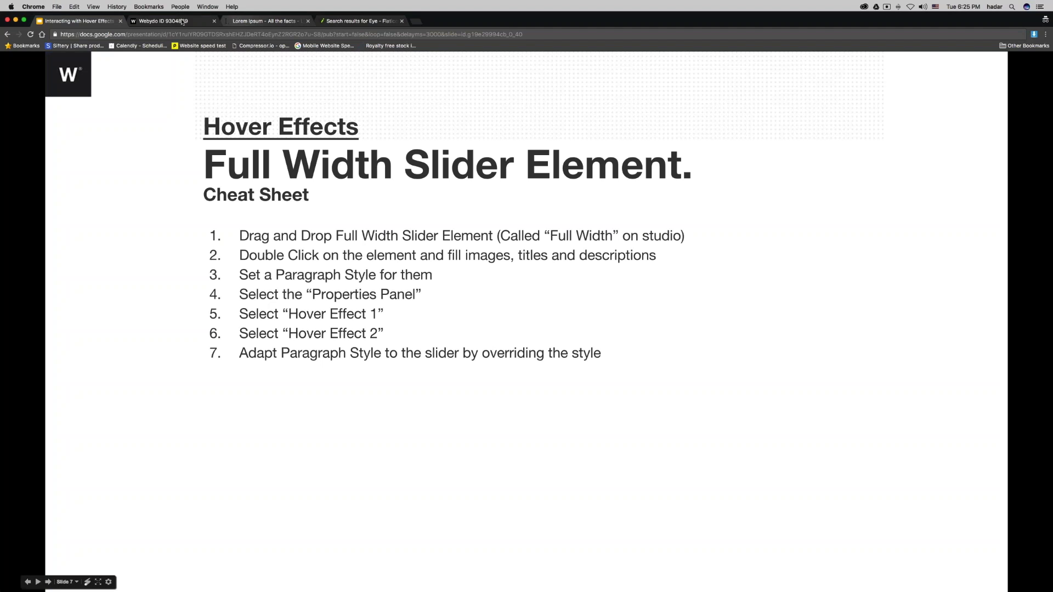
# Return to the Webydo studio and set the gallery's text transition to Move Horizontal.
pyautogui.click(165, 20)
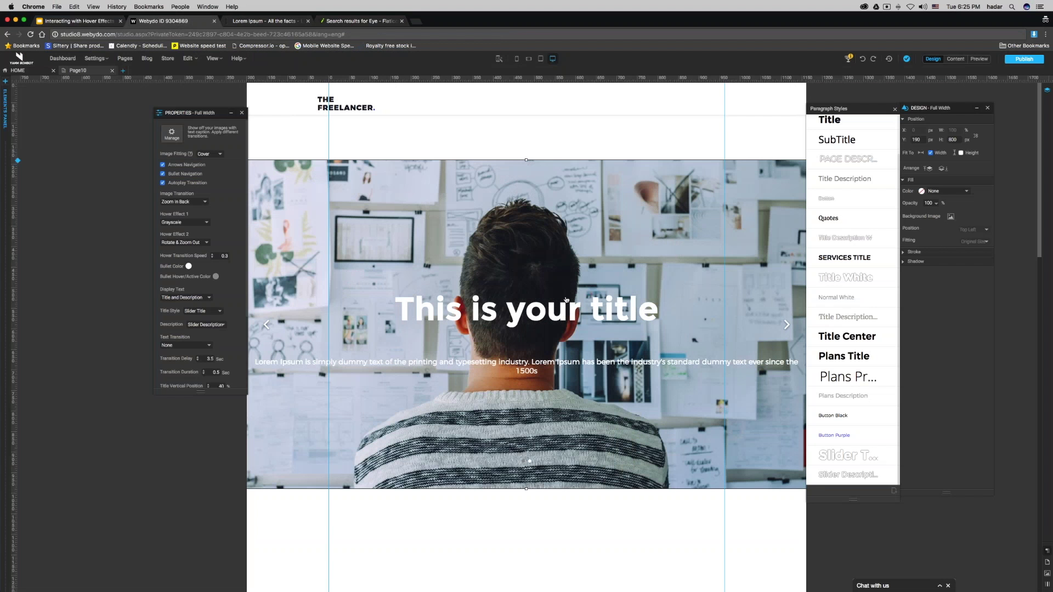
pyautogui.scroll(-5, 222, 342)
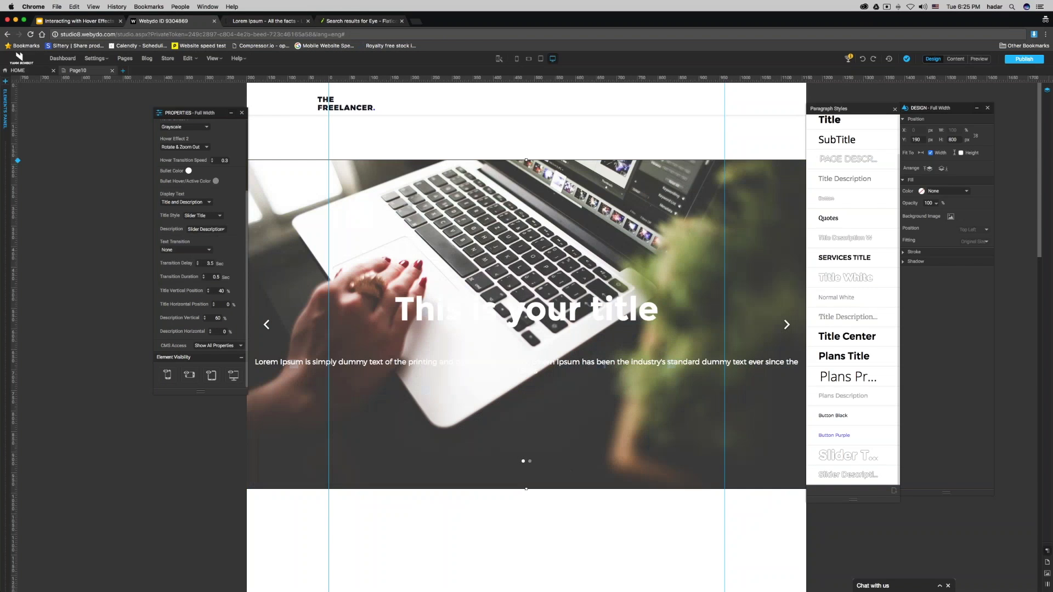
pyautogui.click(183, 249)
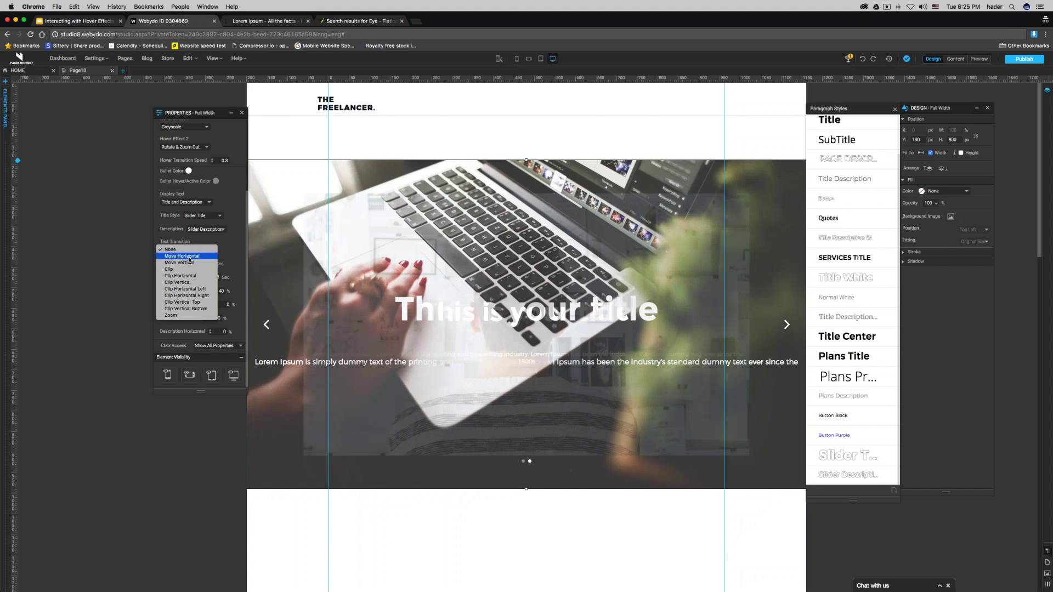
pyautogui.click(188, 256)
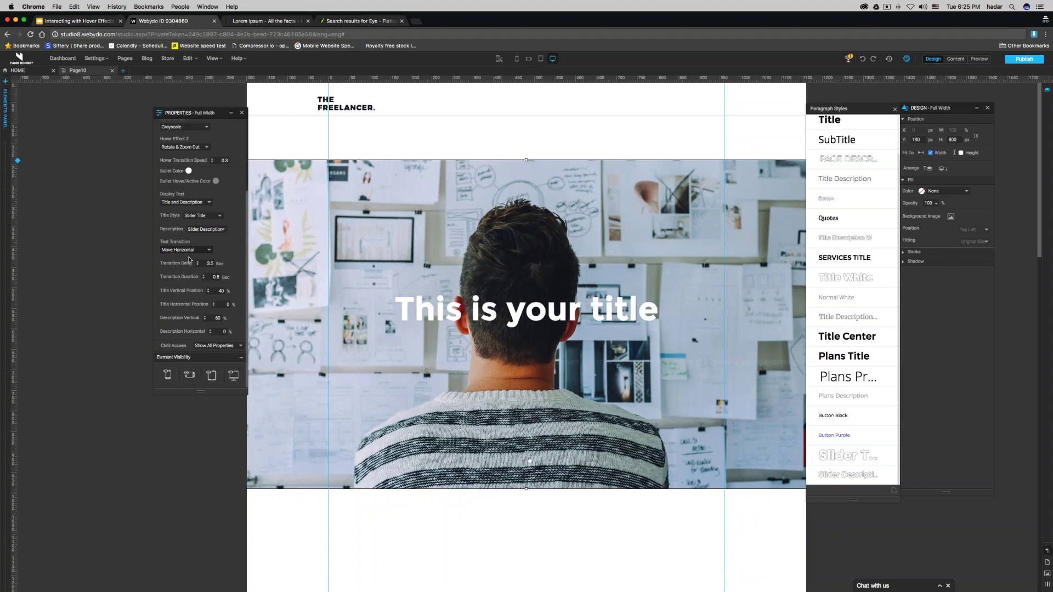